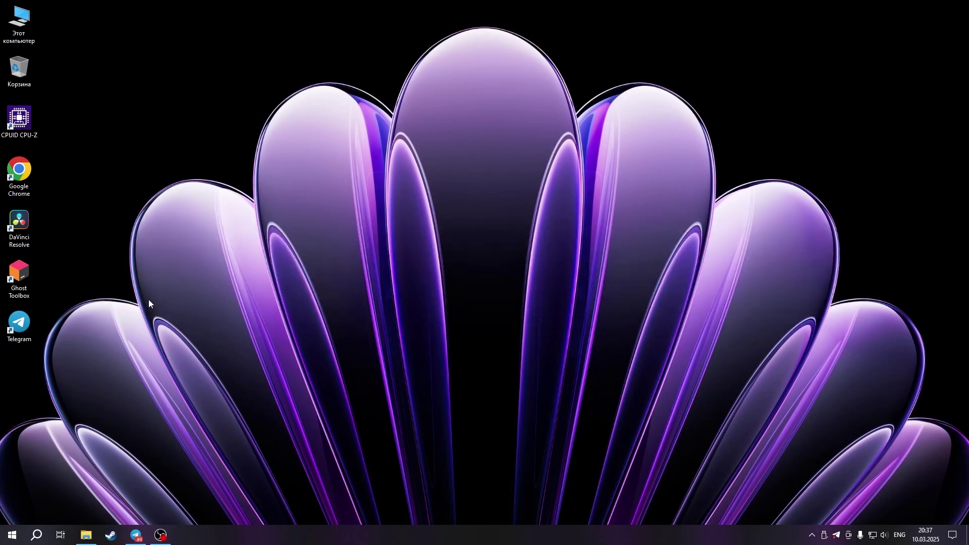
Launch Google Chrome and search Google for 'VMWARE'
double_click(31, 183)
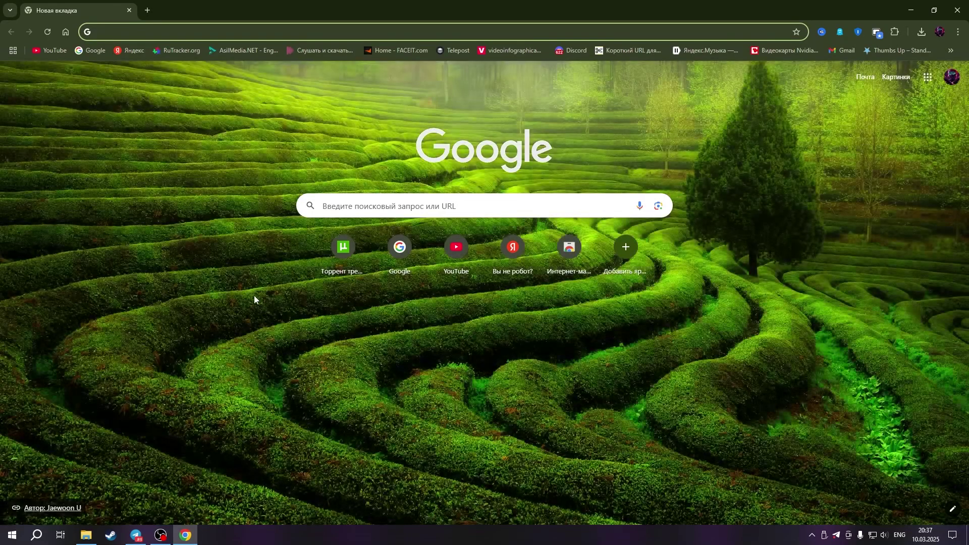
left_click(387, 206)
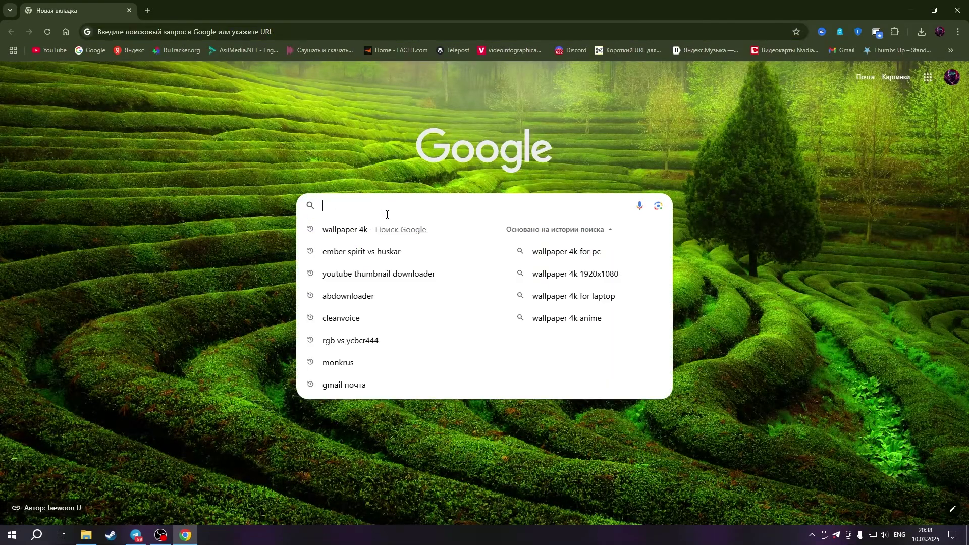
type("VM")
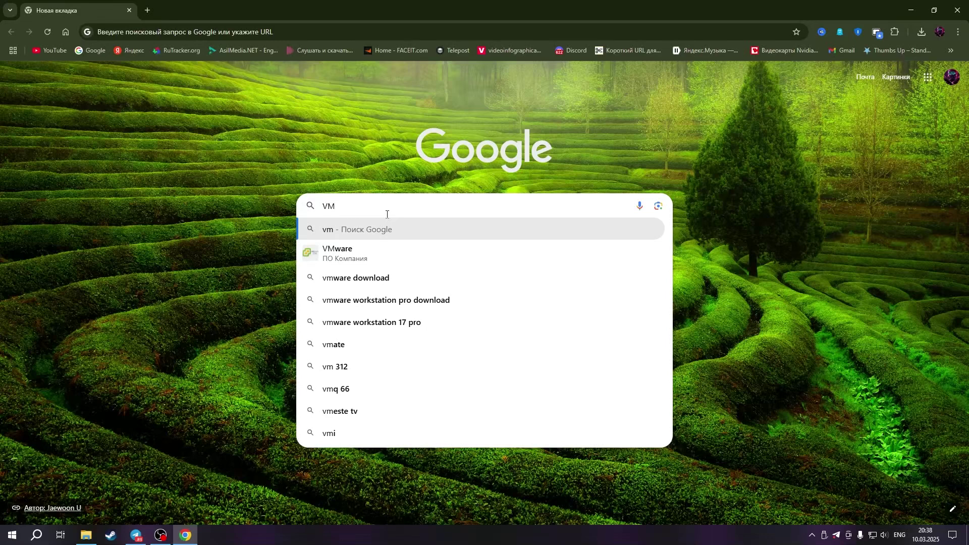
type("WARE")
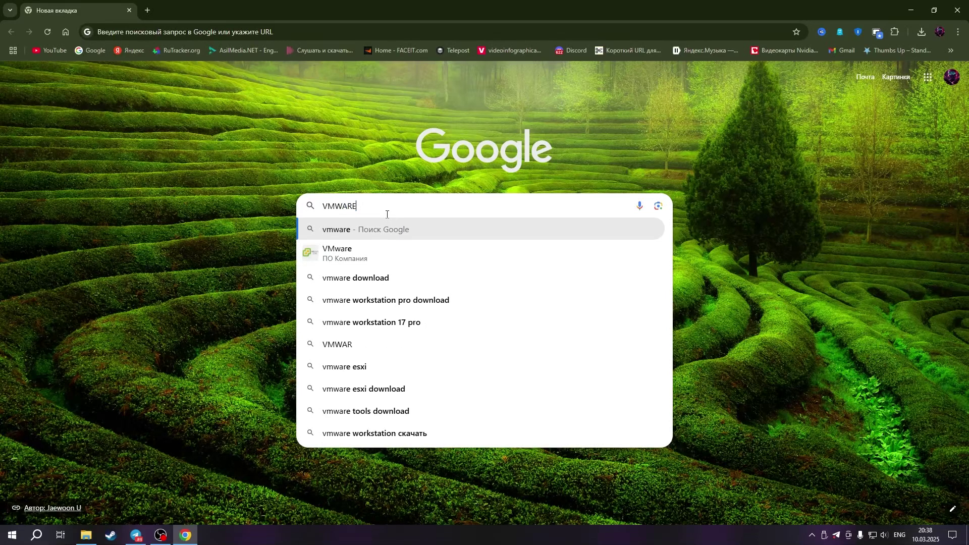
key("Return")
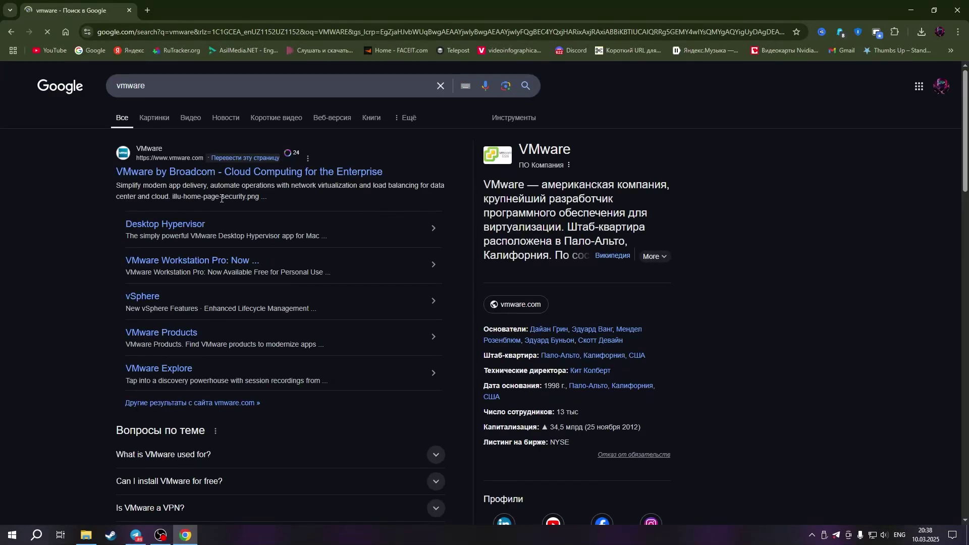
Open the VMware by Broadcom site, skip translation, browse the page, then minimize Chrome
left_click(137, 175)
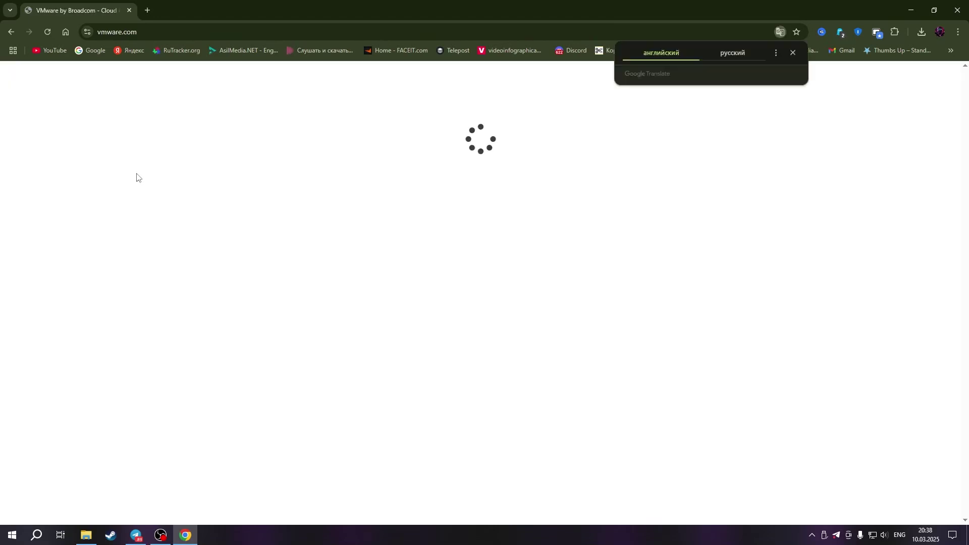
left_click(792, 53)
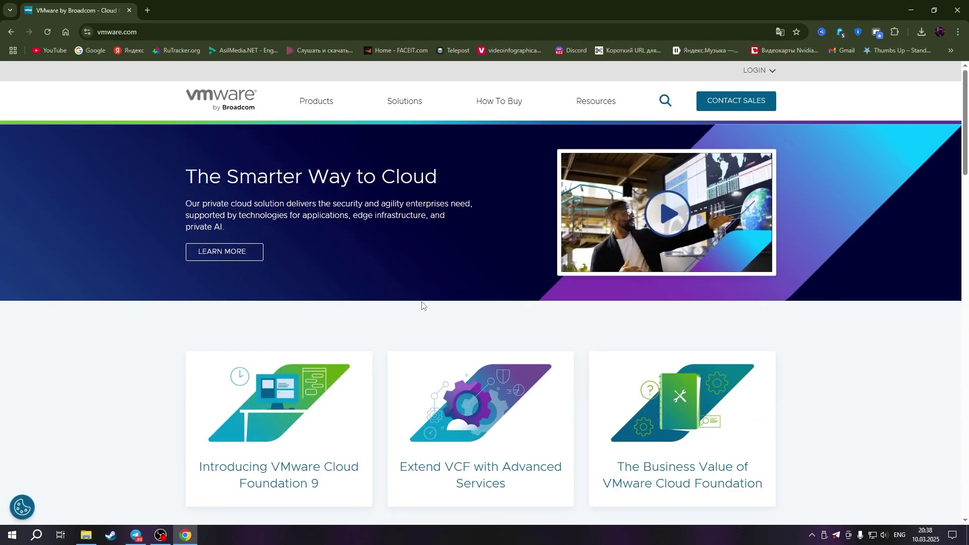
scroll(422, 310, "down", 4)
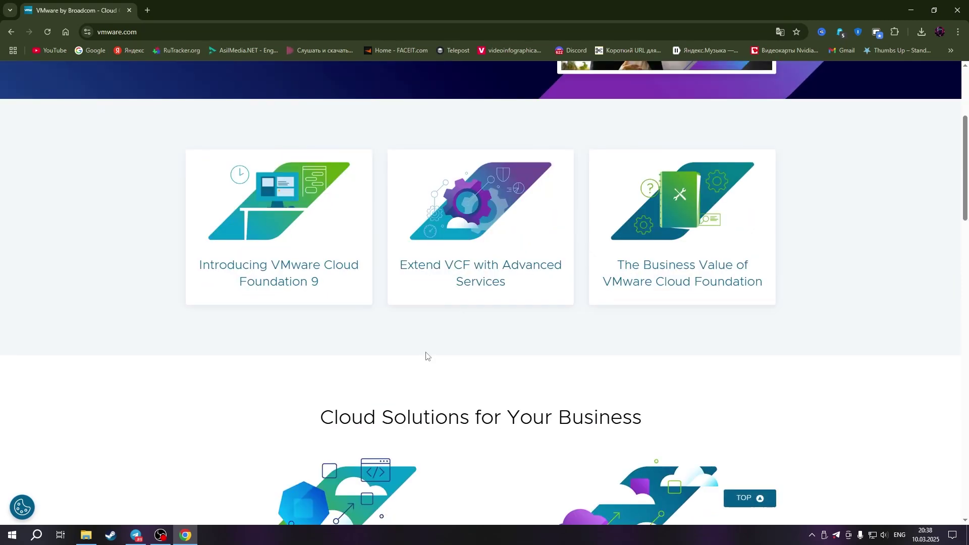
scroll(425, 355, "down", 6)
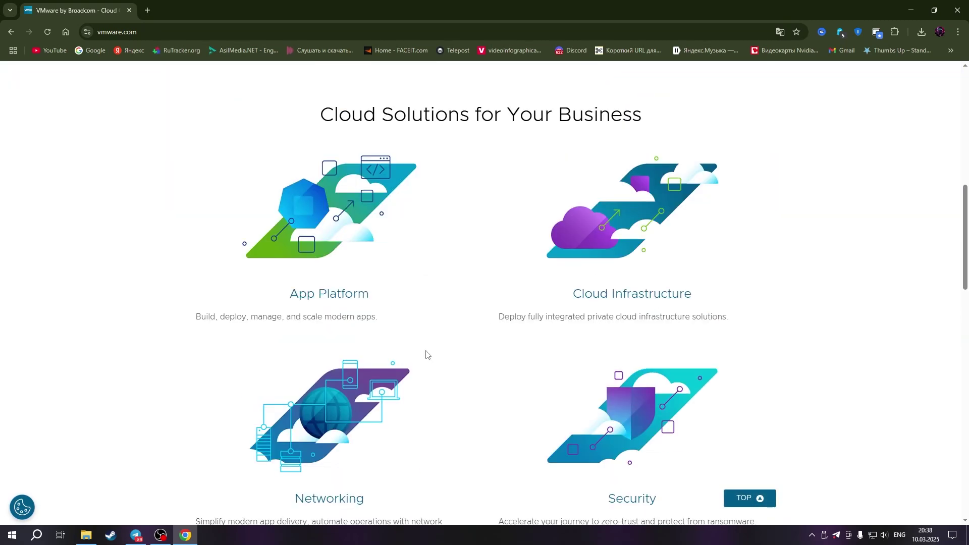
scroll(425, 354, "up", 10)
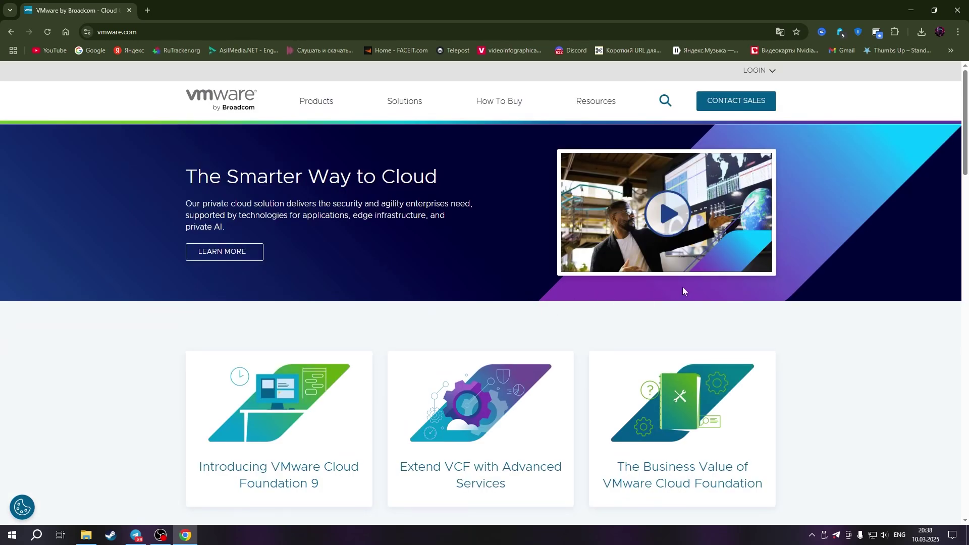
left_click(911, 8)
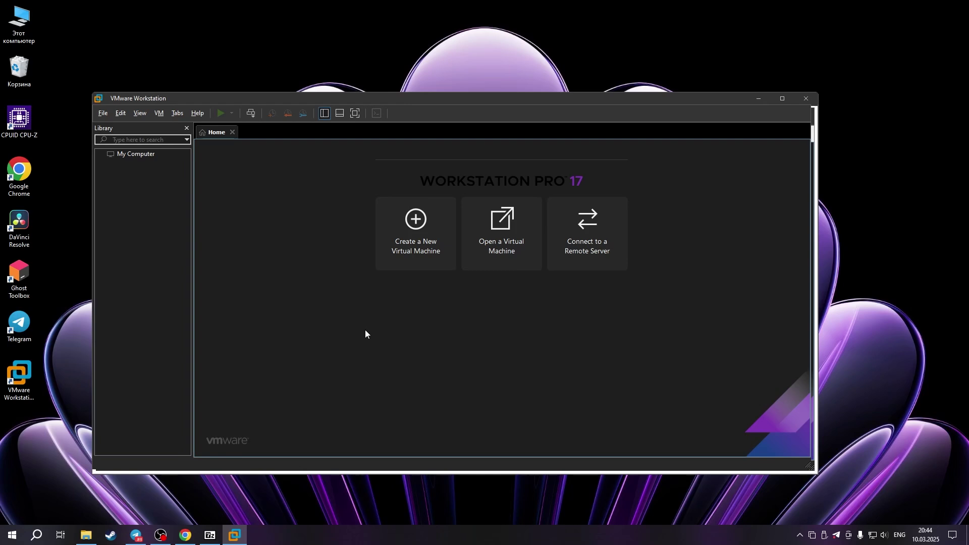
Minimize VMware Workstation, return to the vmware.com page in Chrome, and open a new tab
left_click(760, 99)
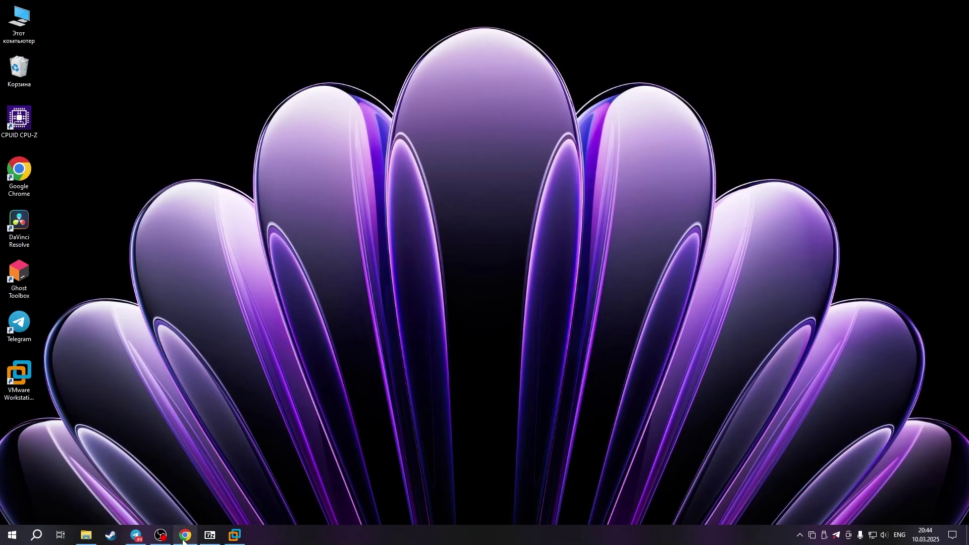
left_click(184, 536)
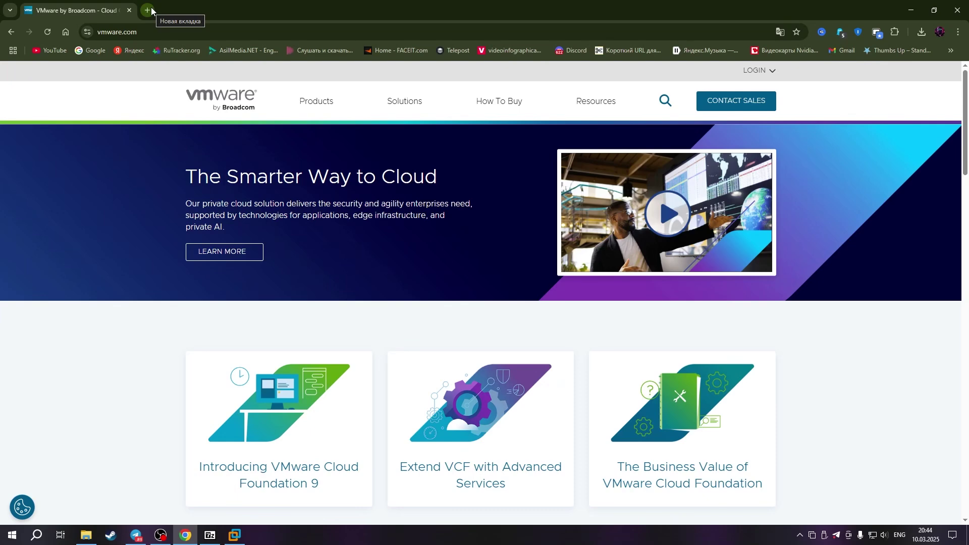
left_click(150, 7)
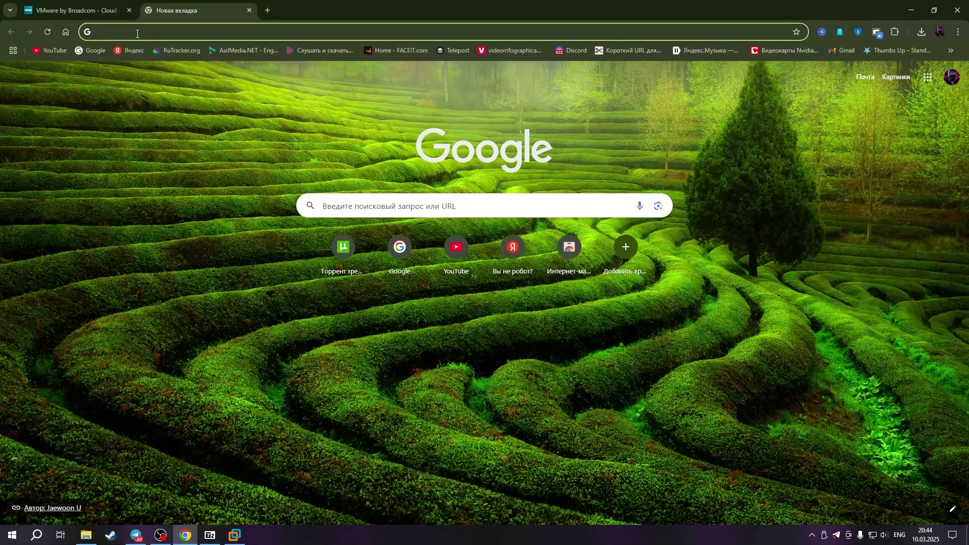
Search Google for 'ubuntu linux', open ubuntu.com without translation, and expand its Products menu
type("ubuntu")
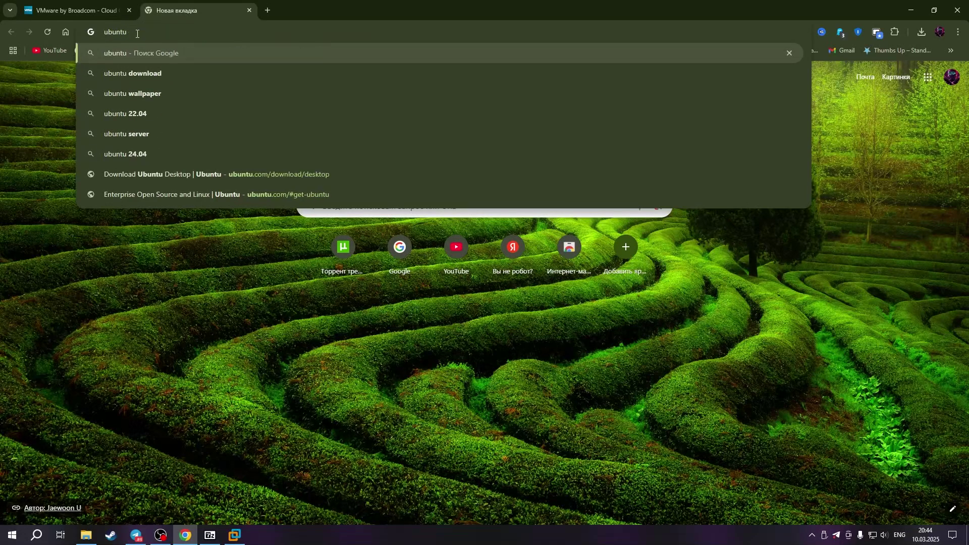
type(" l")
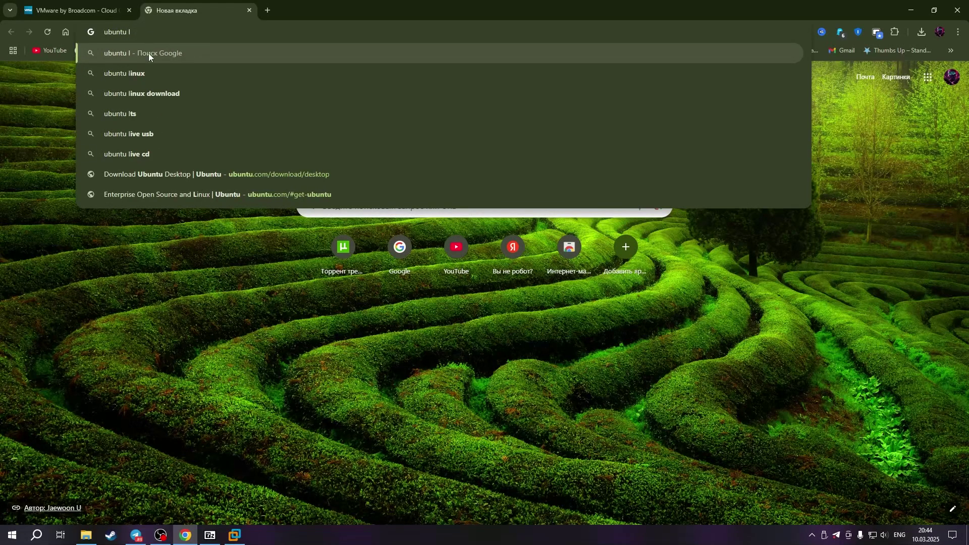
left_click(129, 73)
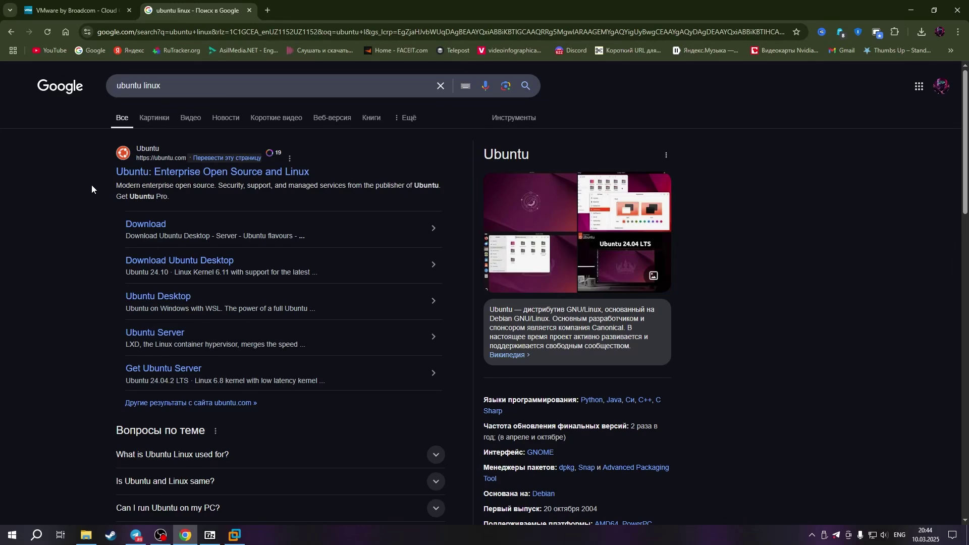
left_click(142, 174)
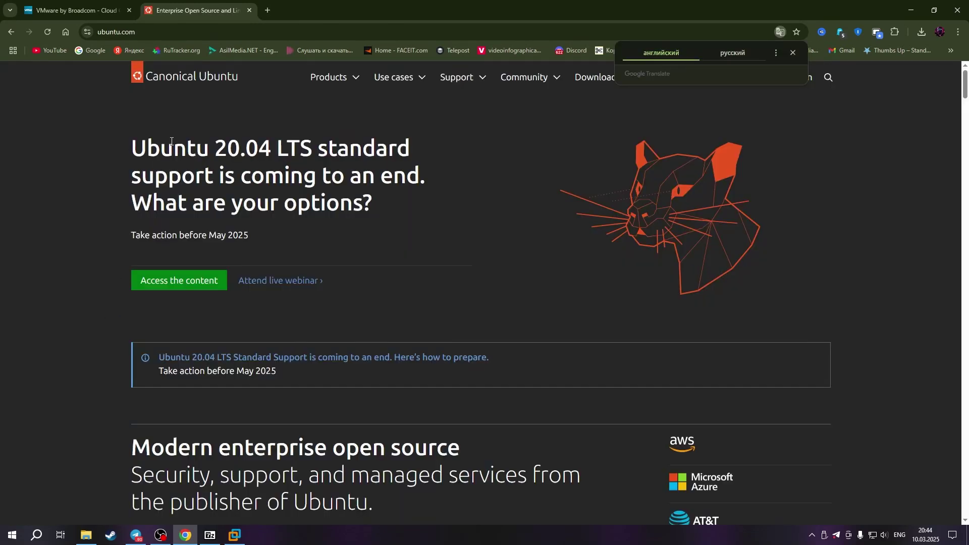
left_click(298, 106)
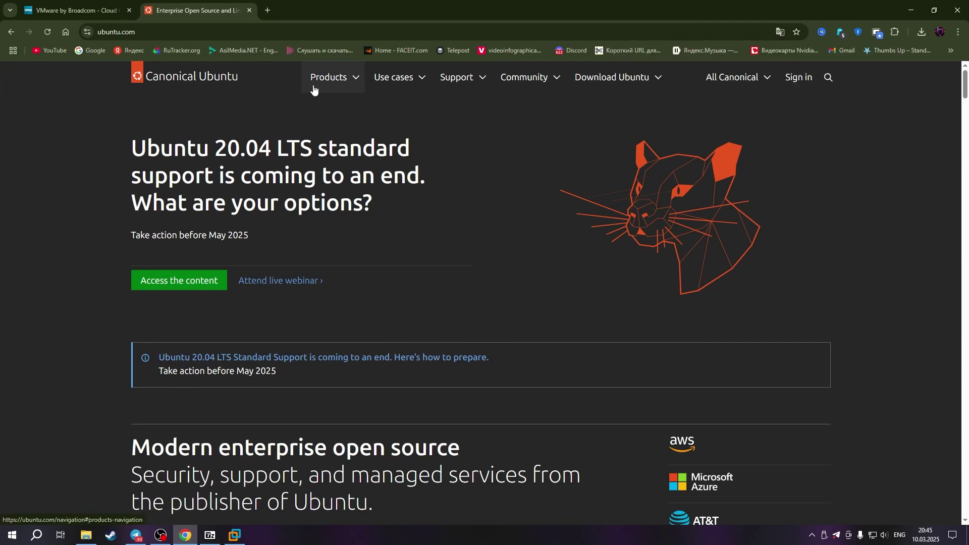
left_click(352, 86)
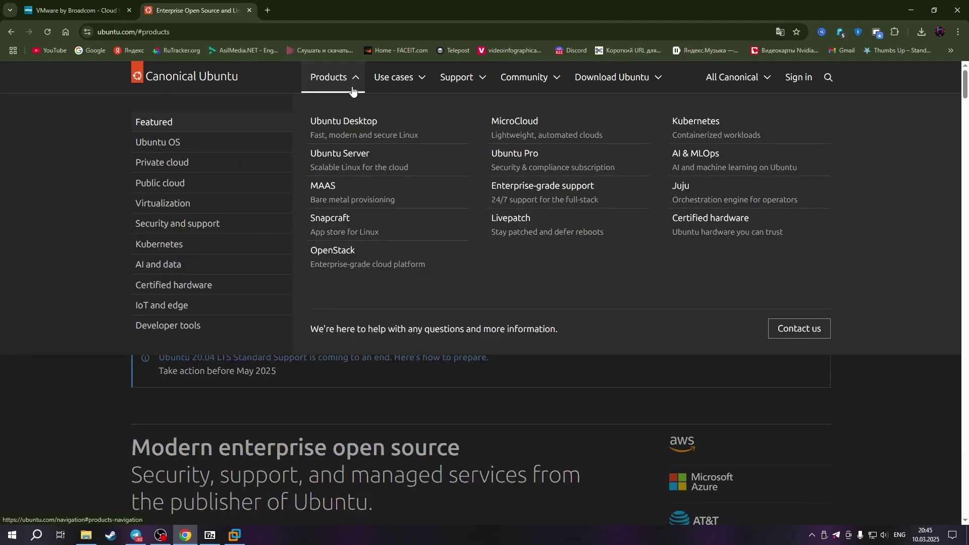
Go to the Ubuntu Desktop download page and compare 24.04.2 LTS with 24.10's July 2025 support end
left_click(356, 122)
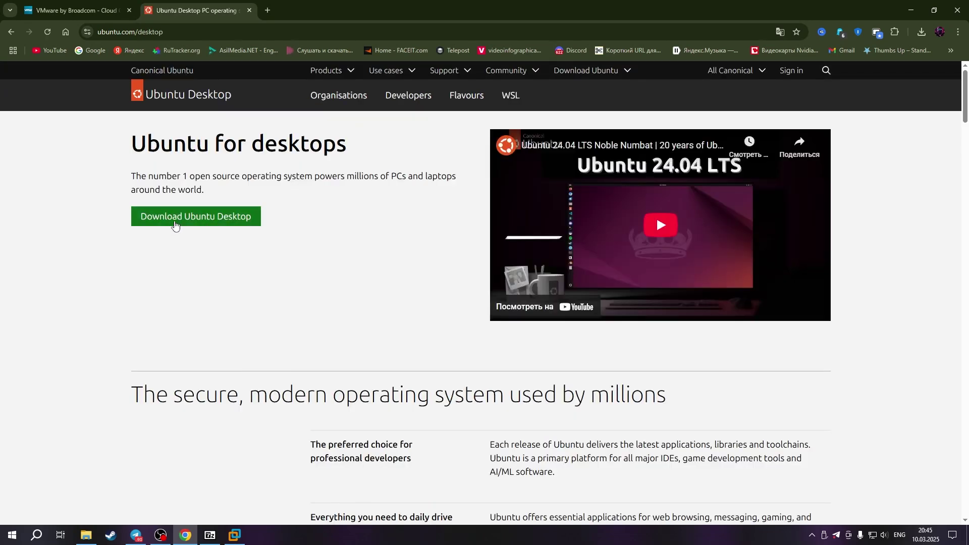
left_click(251, 224)
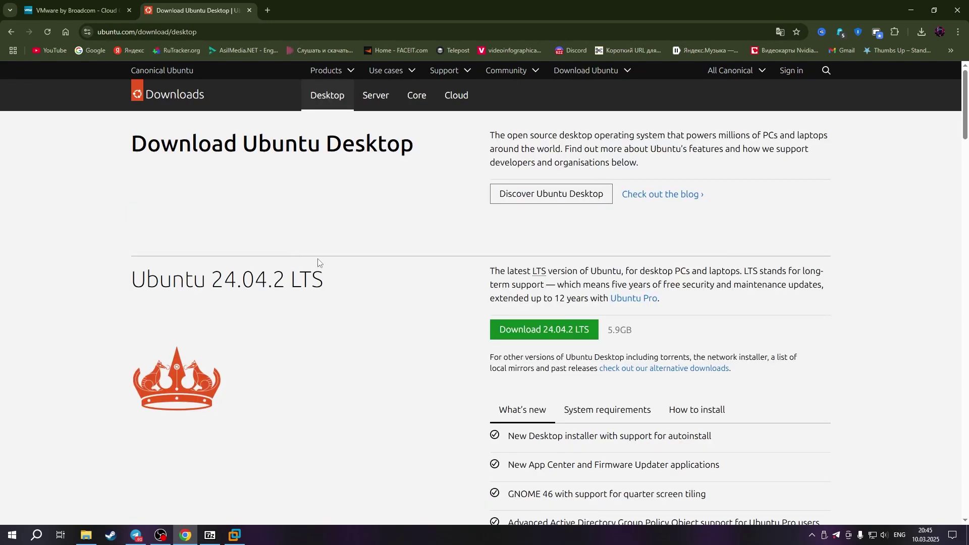
scroll(402, 281, "down", 1)
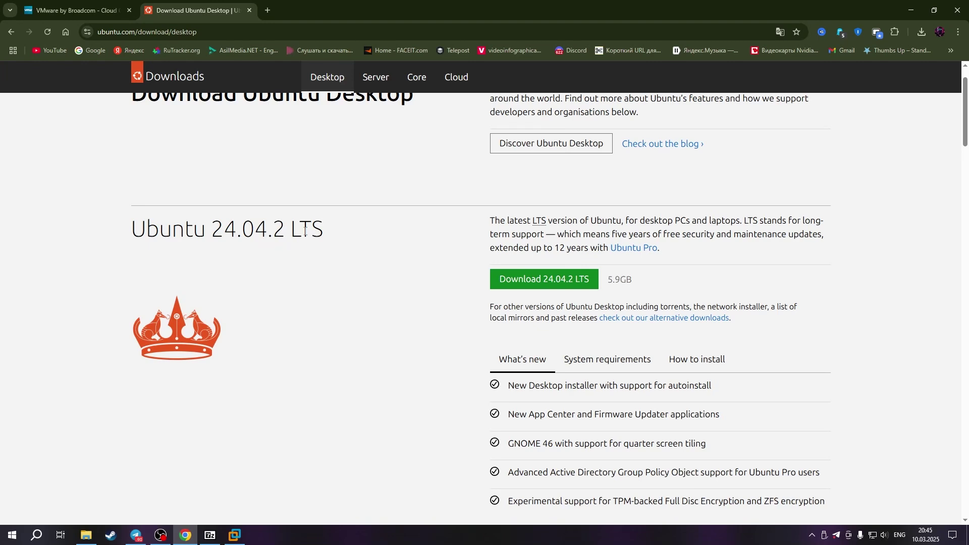
left_click_drag(331, 237, 286, 237)
left_click(391, 238)
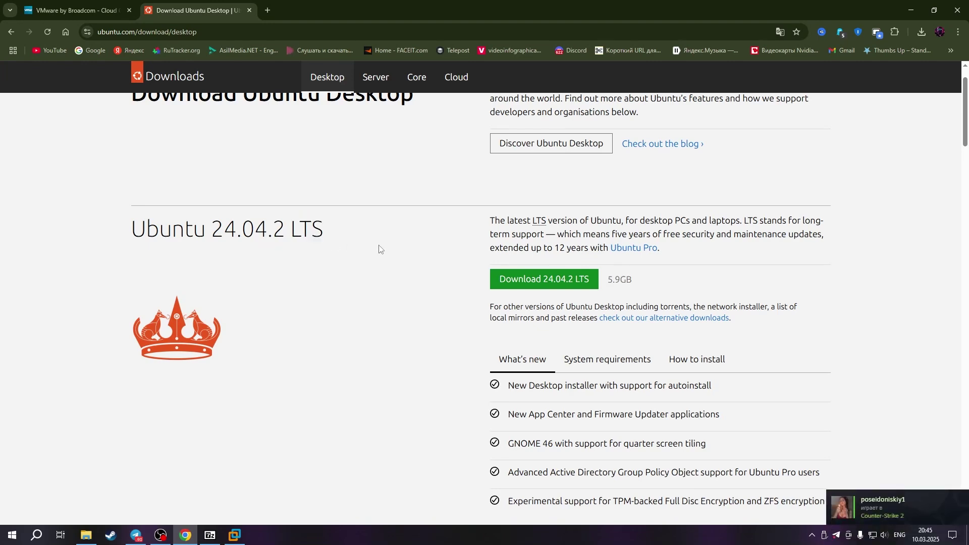
scroll(379, 249, "down", 6)
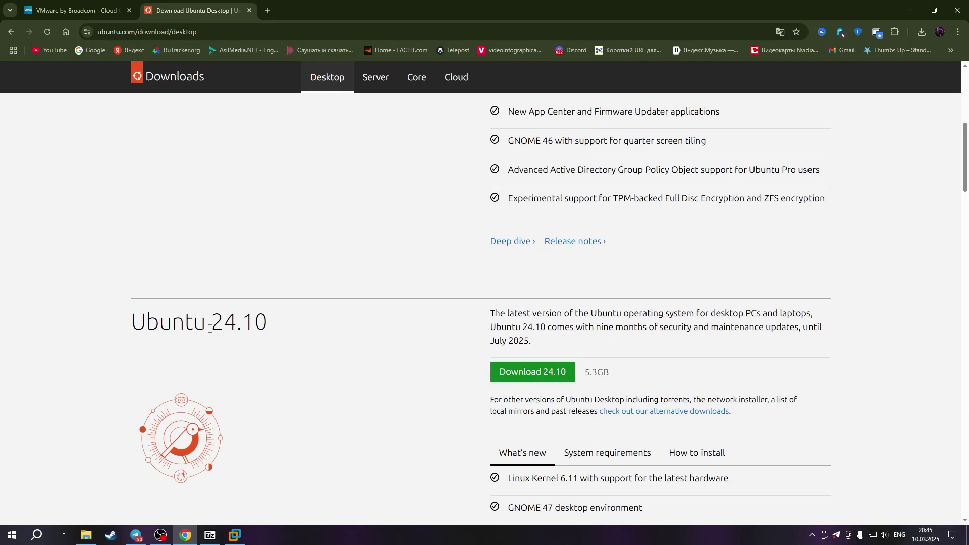
left_click_drag(248, 323, 273, 328)
left_click(426, 349)
left_click_drag(530, 342, 493, 341)
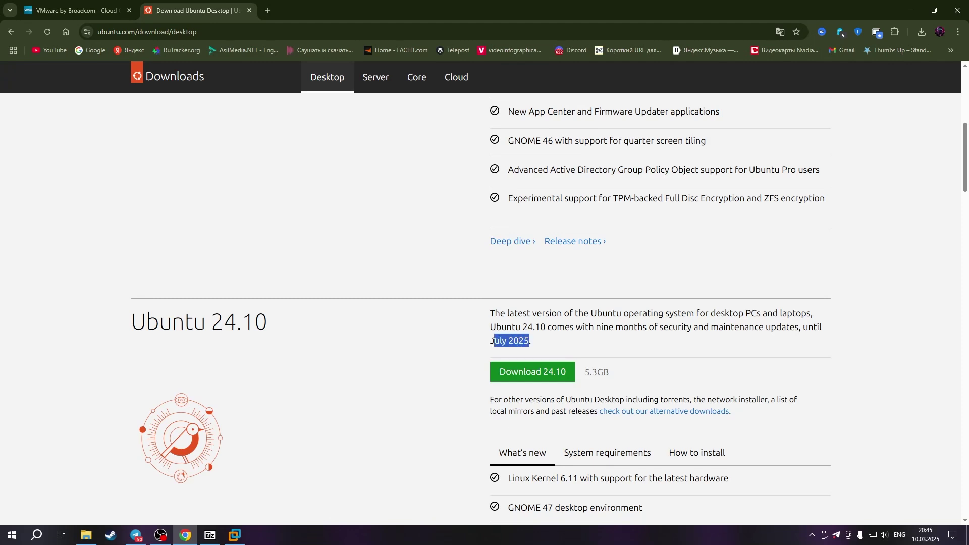
left_click(543, 337)
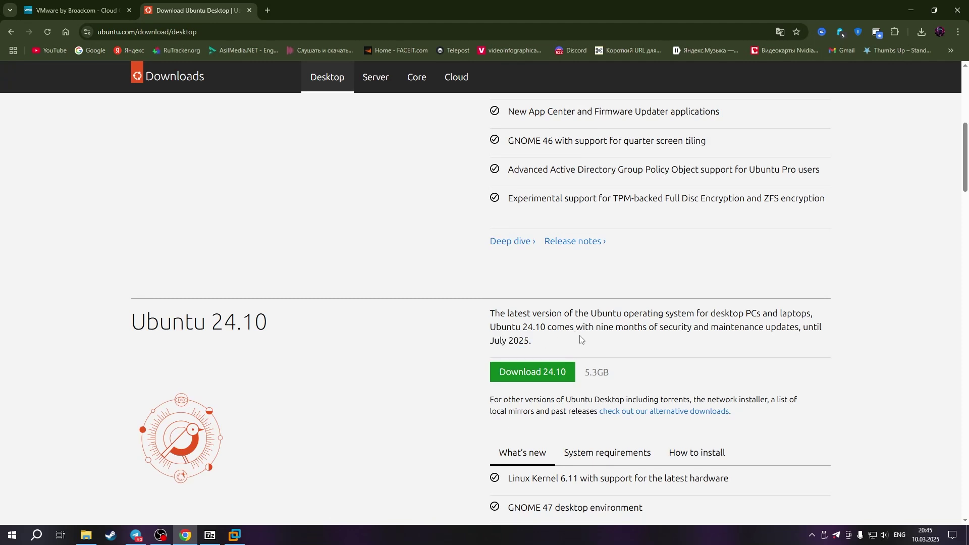
Review the 24.04.2 LTS features, download its desktop image, and check the ISO download progress
scroll(545, 308, "down", 1)
scroll(545, 308, "up", 4)
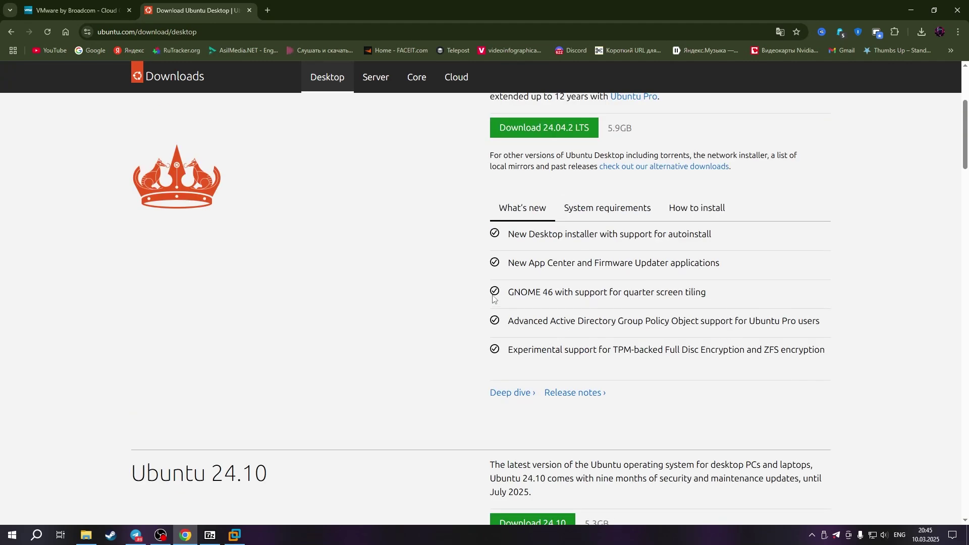
scroll(625, 249, "up", 1)
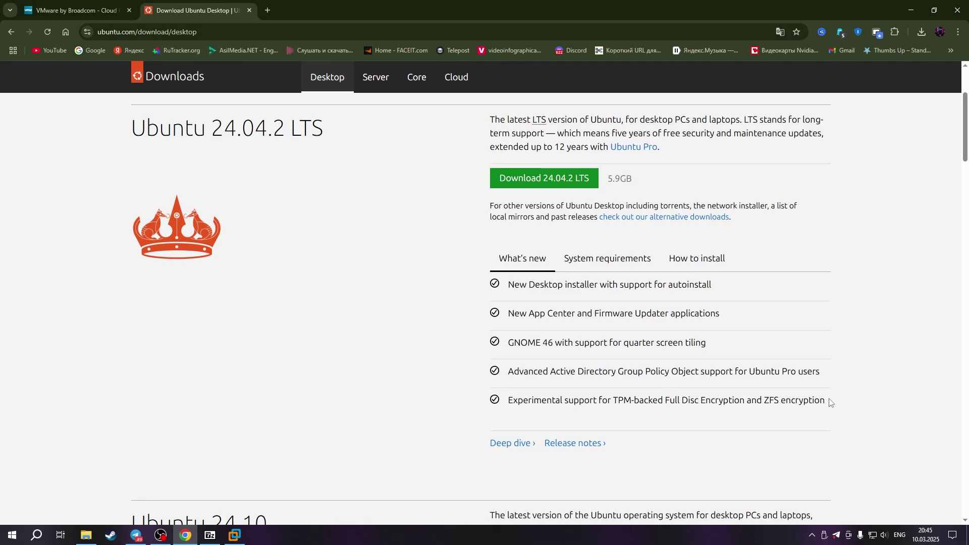
left_click_drag(819, 402, 843, 396)
left_click(453, 334)
scroll(461, 342, "down", 2)
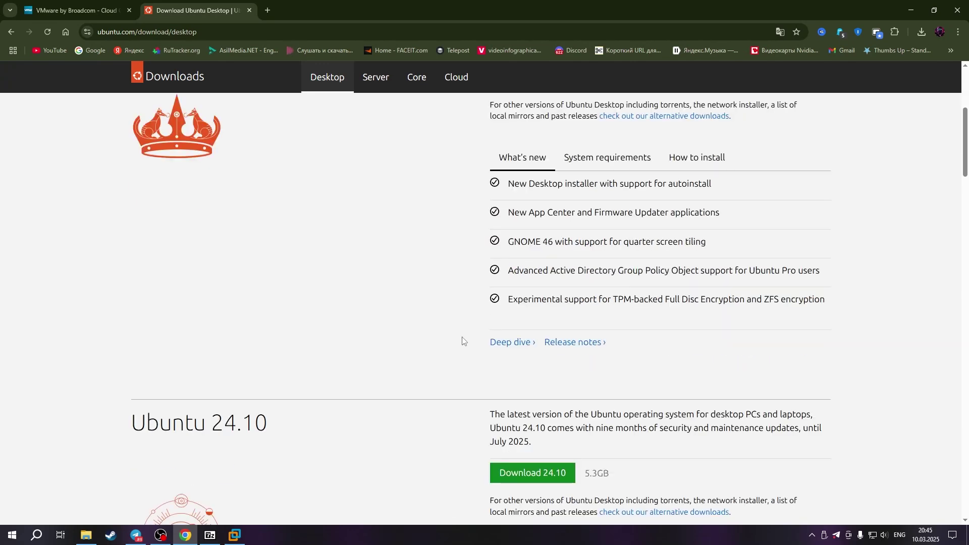
scroll(461, 339, "up", 3)
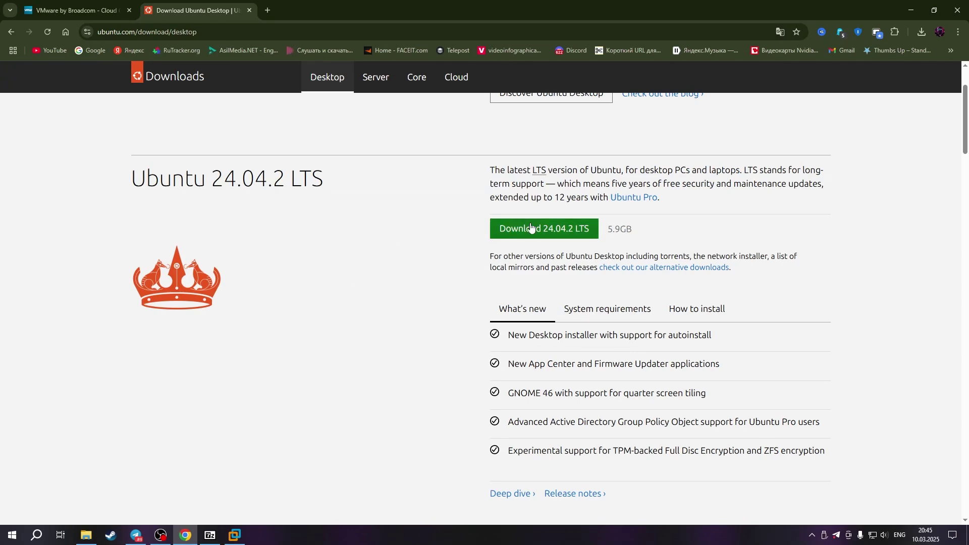
scroll(396, 294, "down", 6)
scroll(454, 310, "up", 4)
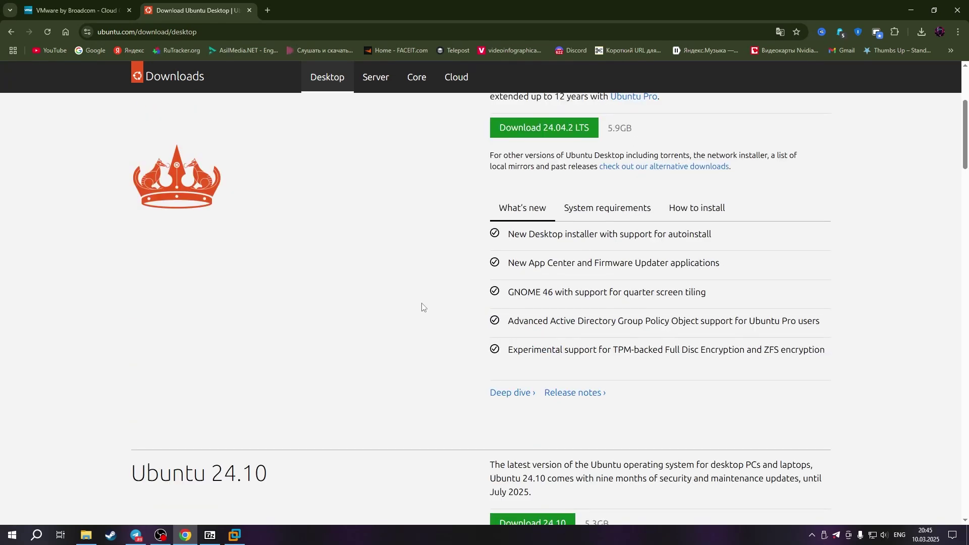
scroll(460, 281, "up", 2)
left_click(499, 234)
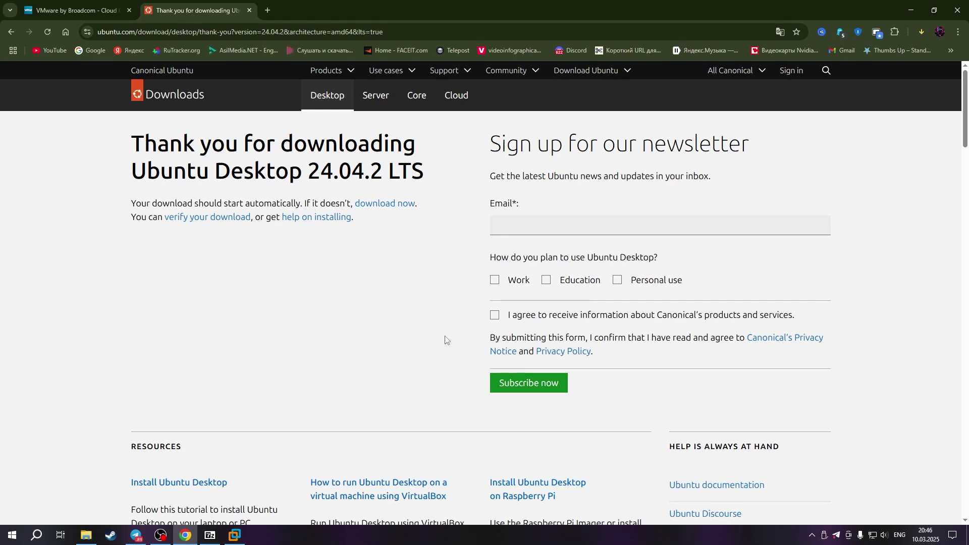
left_click(922, 34)
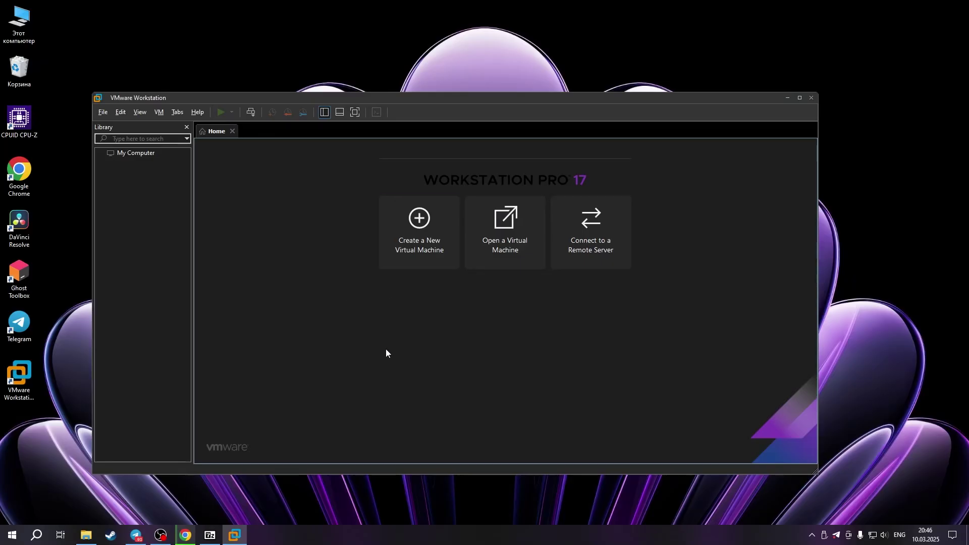
Start a Typical new virtual machine and choose to browse for an installer disc image
left_click(418, 232)
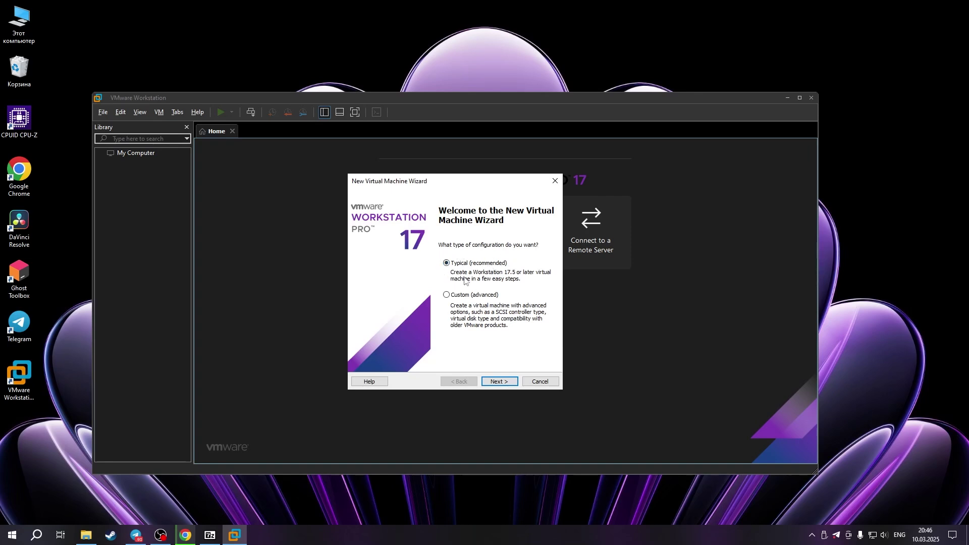
left_click(499, 382)
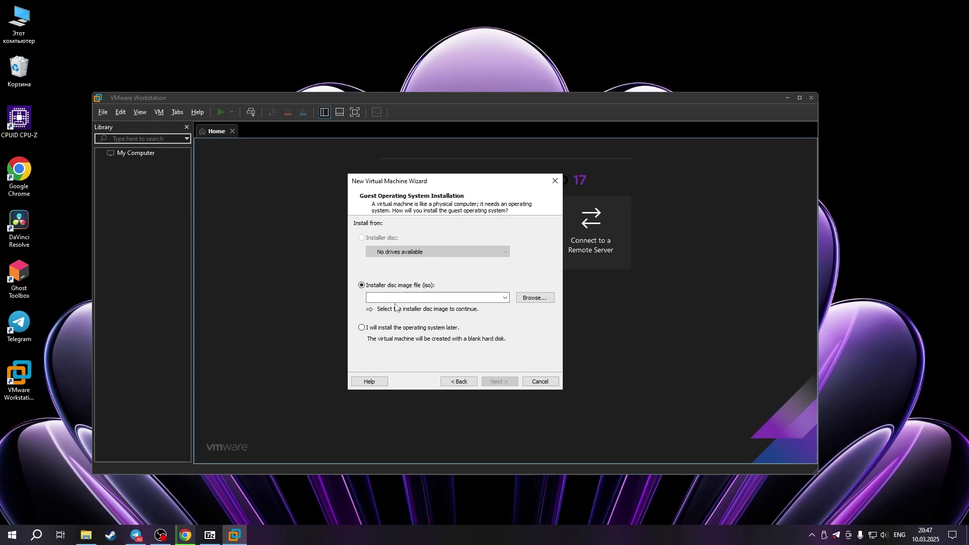
left_click(532, 301)
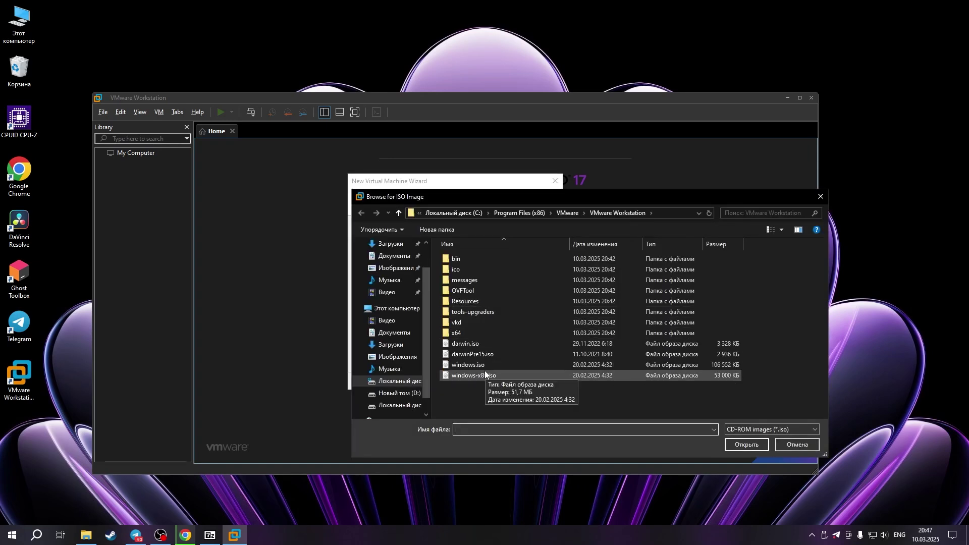
Pick ubuntu-24.10-desktop-amd64.iso from E:\Install\Linux as the installer image
left_click(399, 406)
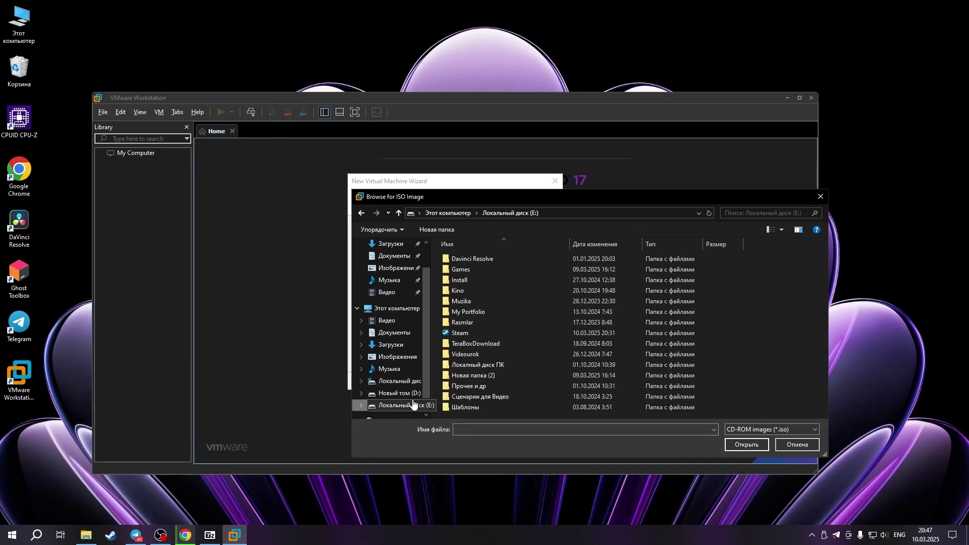
double_click(468, 279)
double_click(468, 279)
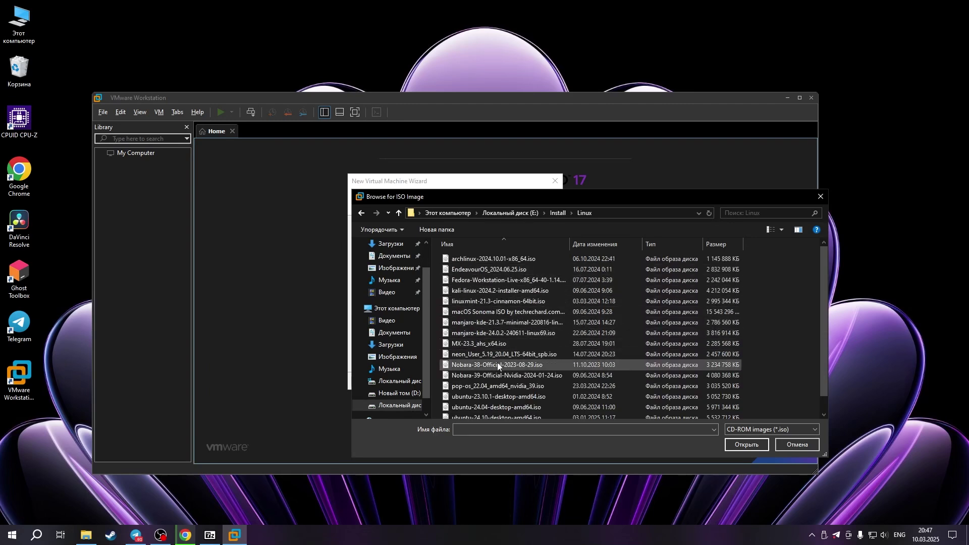
scroll(509, 355, "down", 1)
left_click(547, 407)
left_click(546, 407)
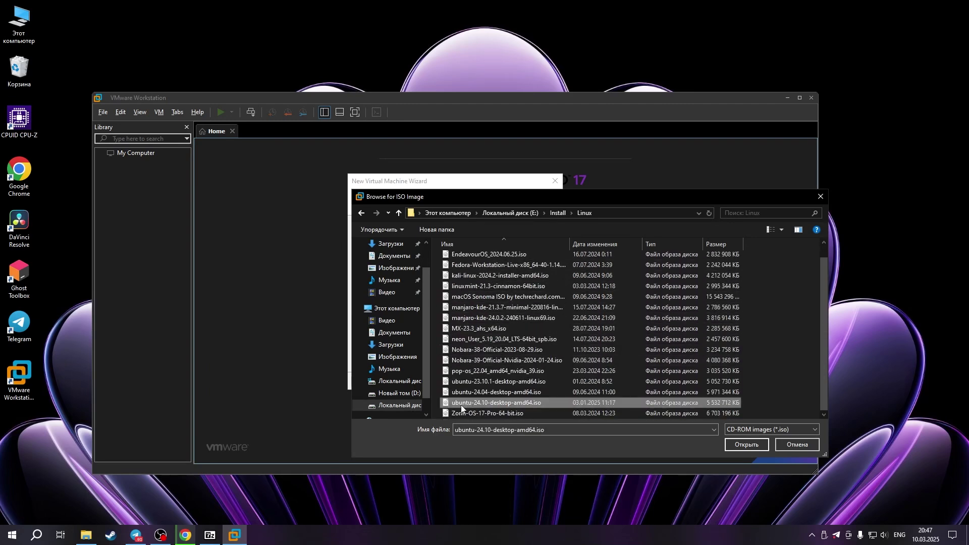
left_click(562, 405)
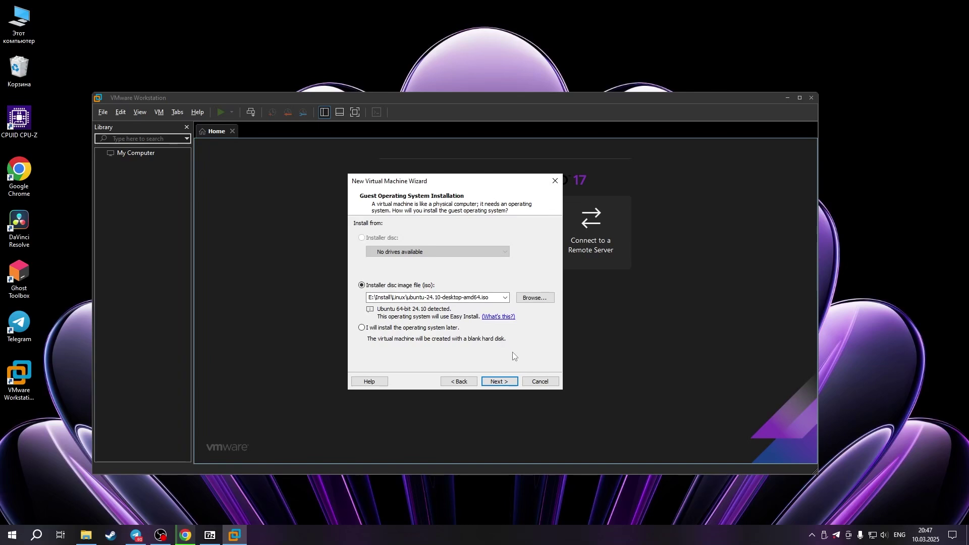
Enter full name and user name ubuntu in Easy Install, then type the account password twice
left_click(506, 382)
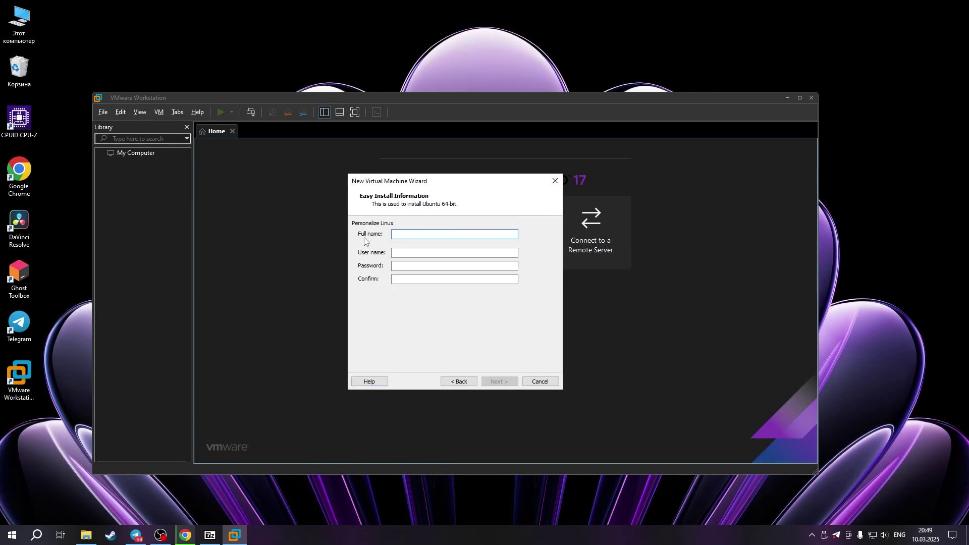
left_click(398, 238)
type("ubuntu")
left_click(402, 256)
left_click(421, 267)
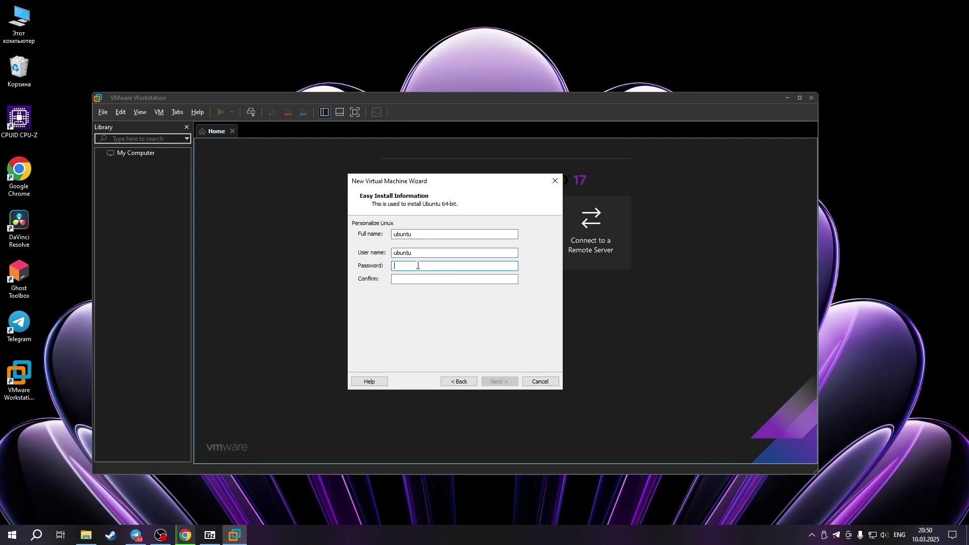
type("1234")
key("Tab")
type("1234")
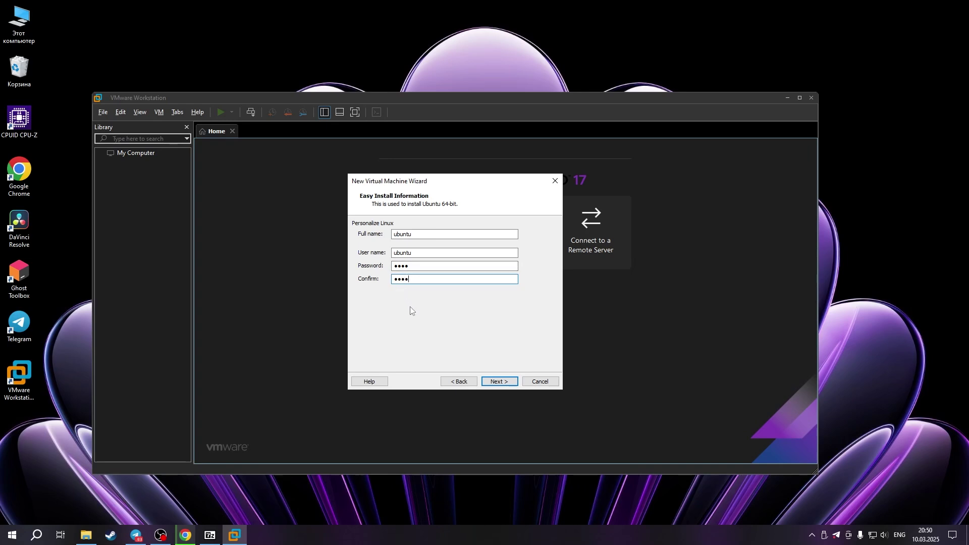
Keep the default VM name, location and 20 GB disk, then finish and power on the VM
left_click(500, 381)
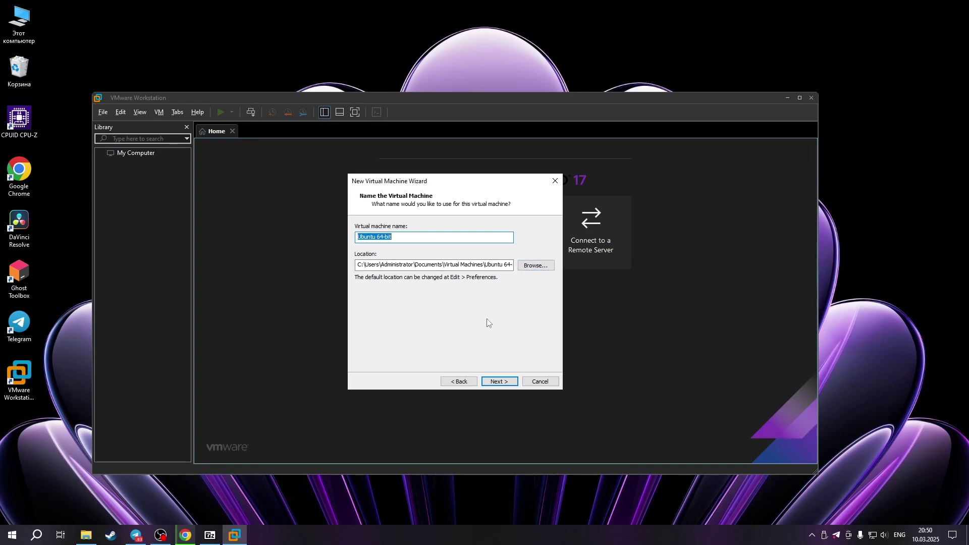
left_click(500, 382)
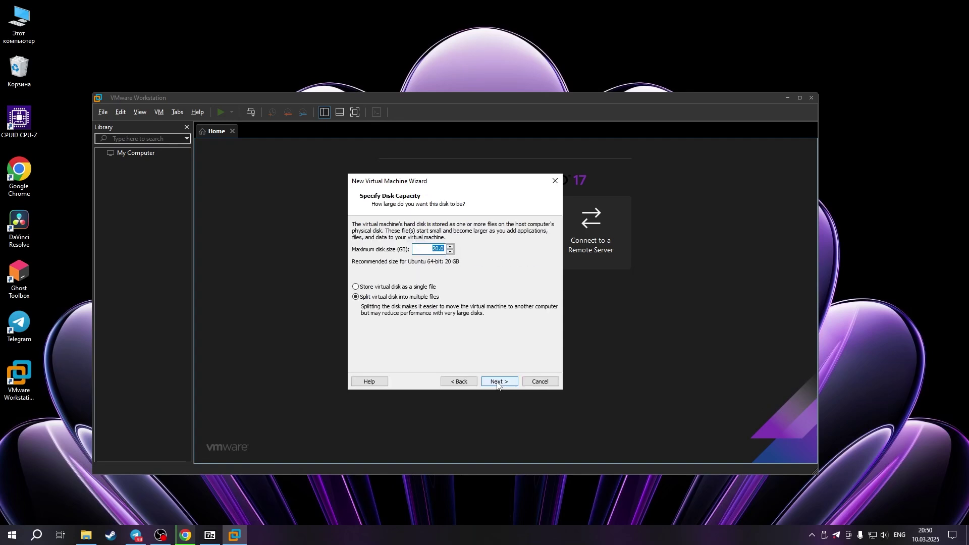
left_click(429, 250)
left_click(498, 384)
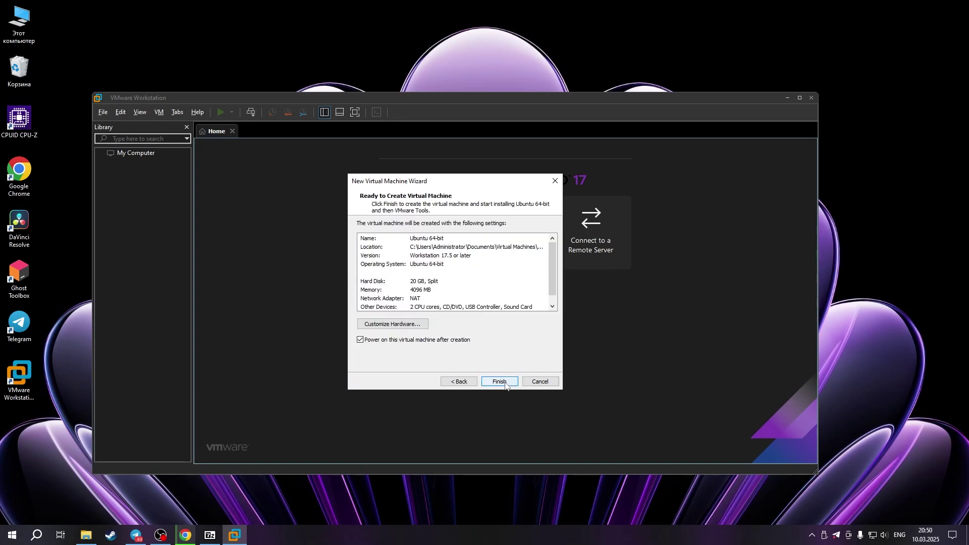
left_click(500, 383)
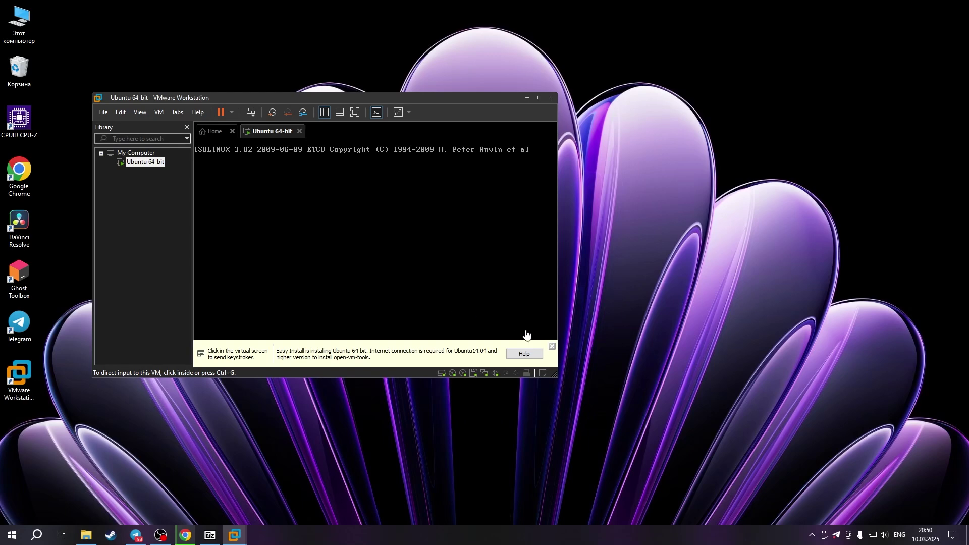
Close the Easy Install notice while the VM boots to Ubuntu's language choice screen
left_click(552, 346)
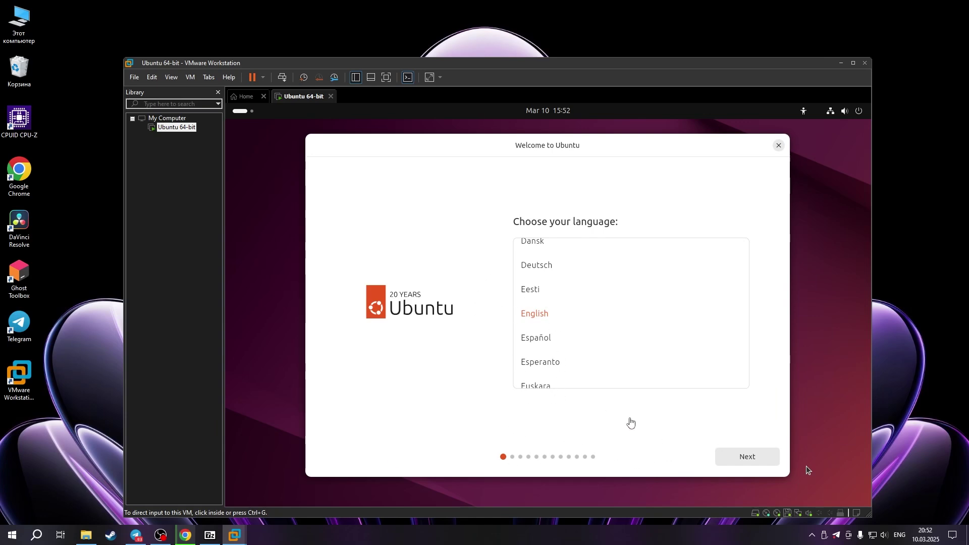
Accept English, default accessibility and English (US) keyboard, reaching the wired internet connection step
left_click(752, 460)
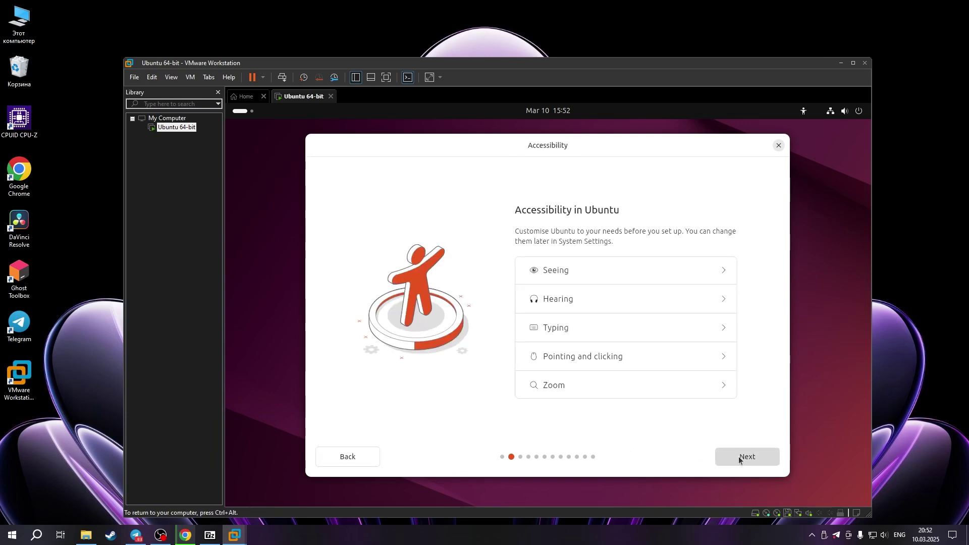
left_click(740, 458)
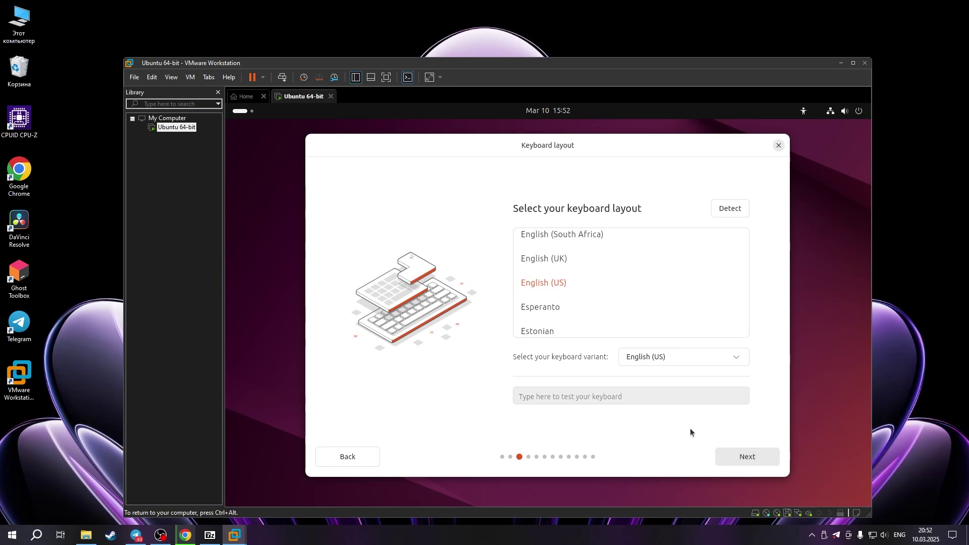
left_click(750, 458)
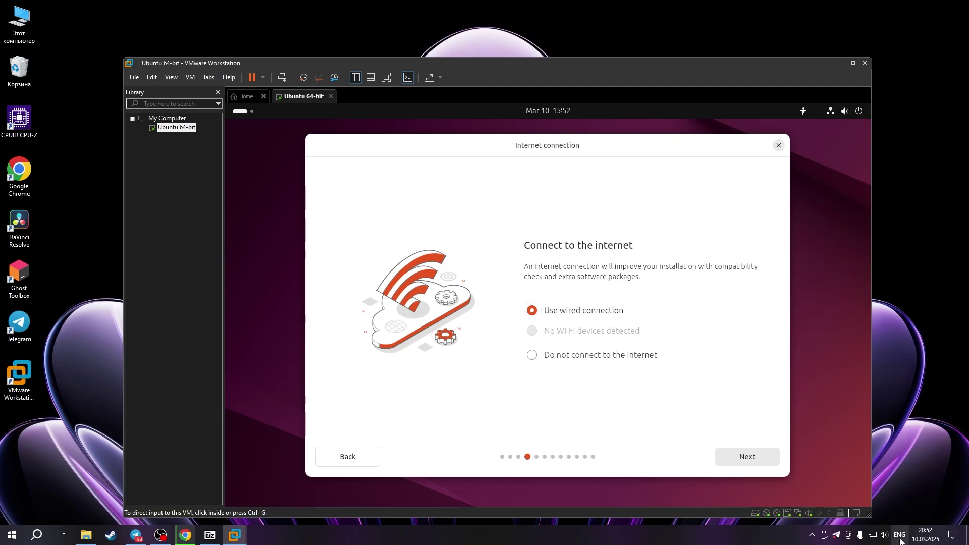
left_click(868, 535)
left_click(869, 533)
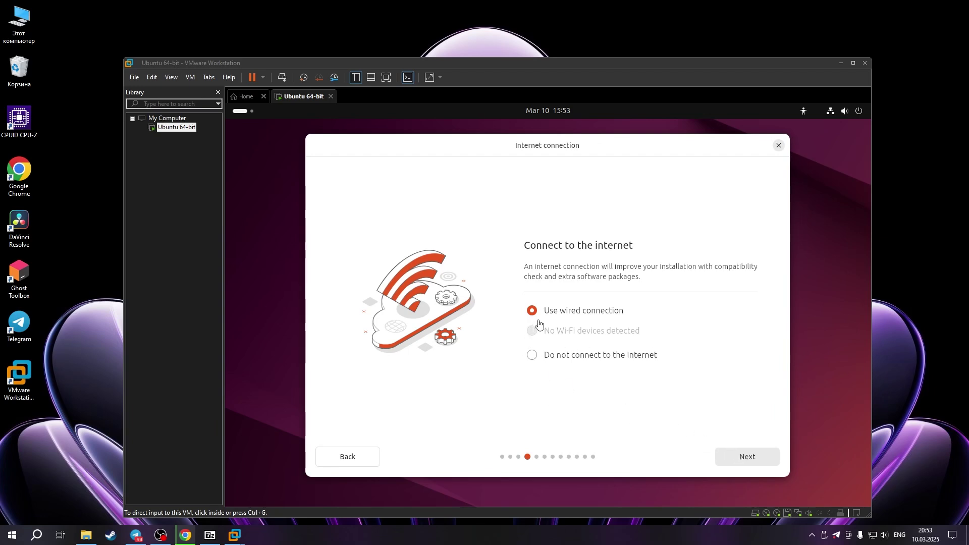
Keep the wired connection and choose an interactive install with default apps plus additional media formats
left_click(744, 461)
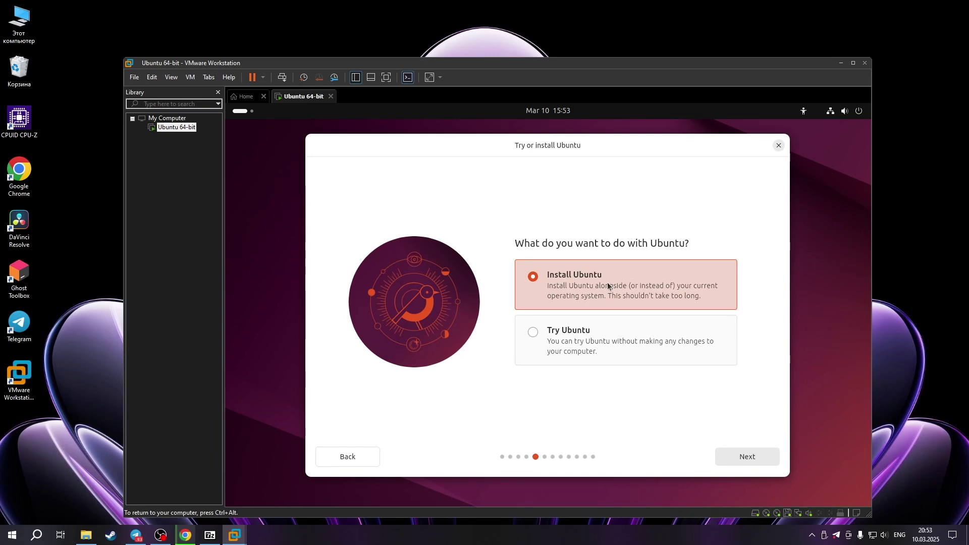
key("Return")
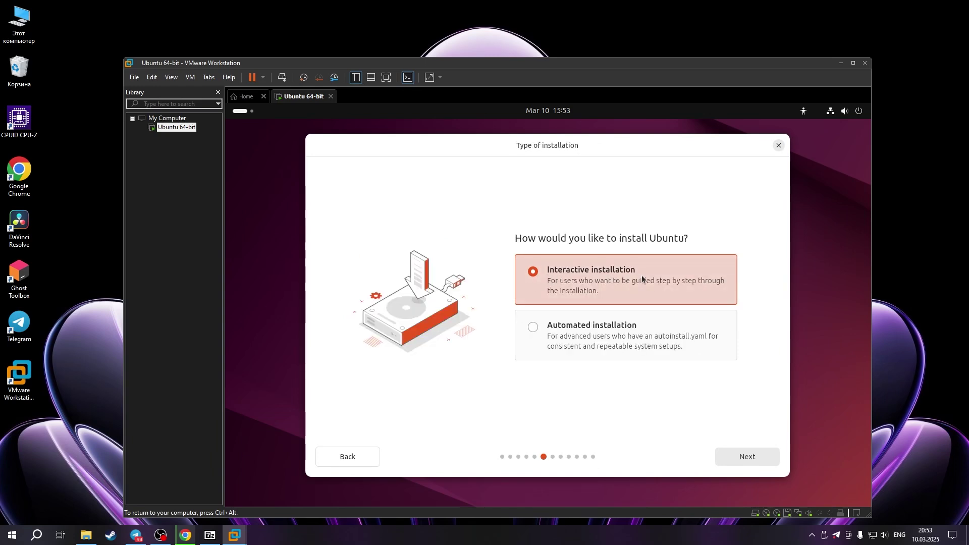
left_click(746, 460)
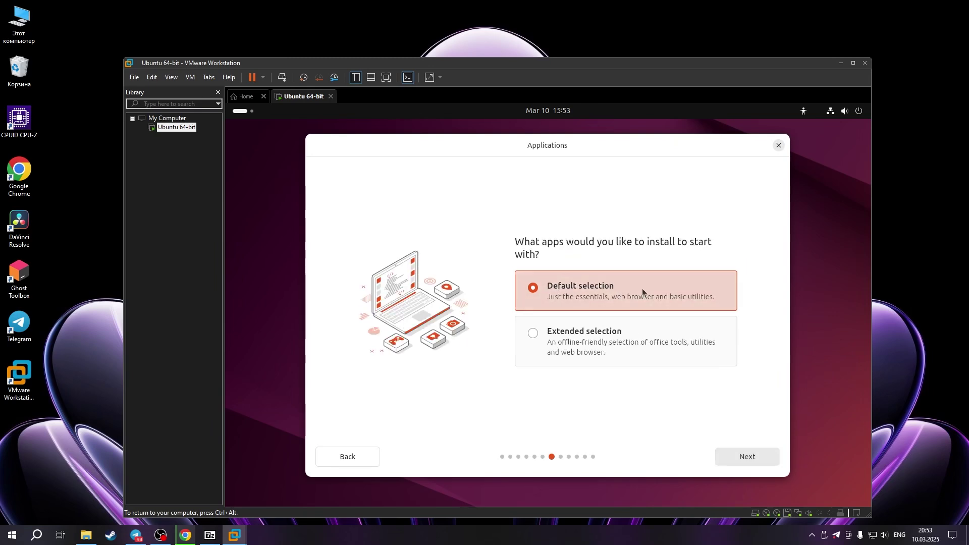
left_click(746, 457)
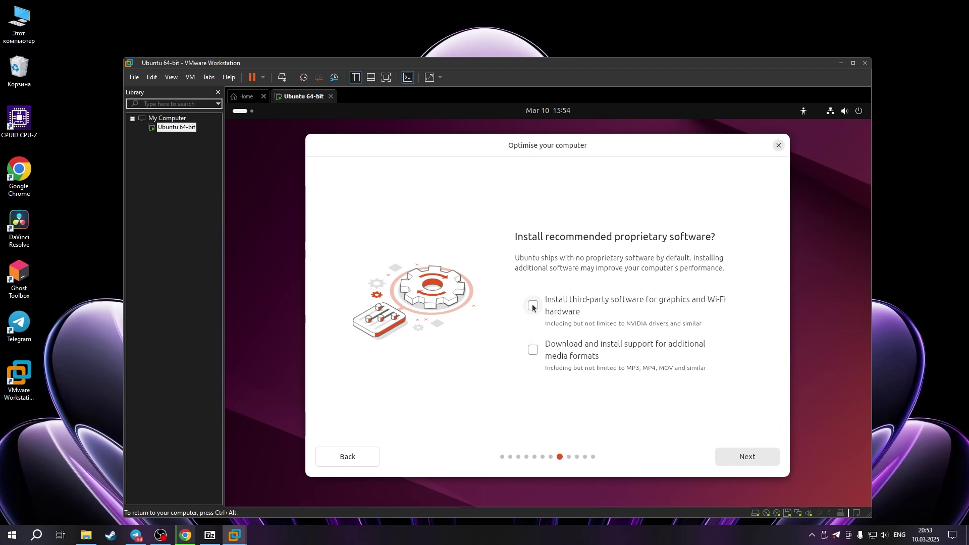
left_click(533, 349)
left_click(748, 457)
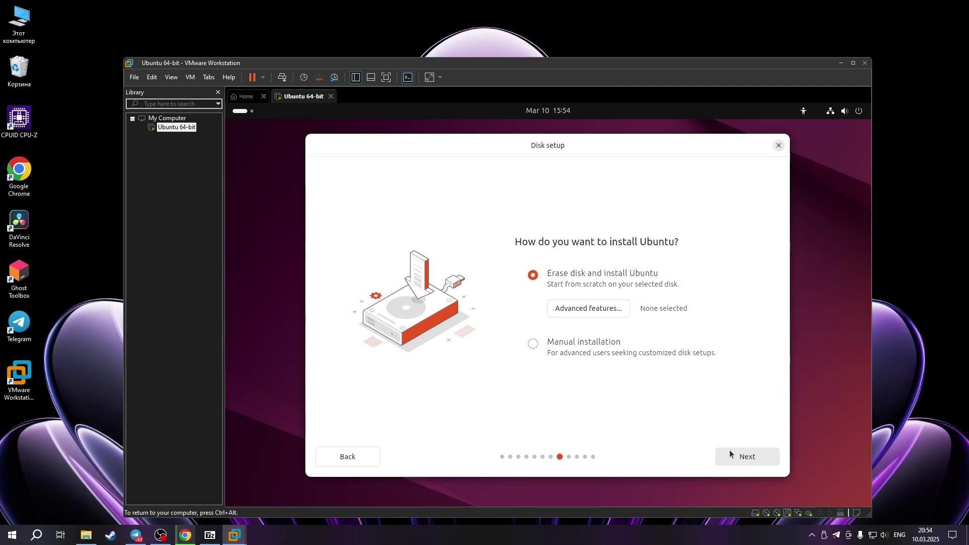
Keep Erase disk and create the user account, entering its name and password twice
left_click(753, 462)
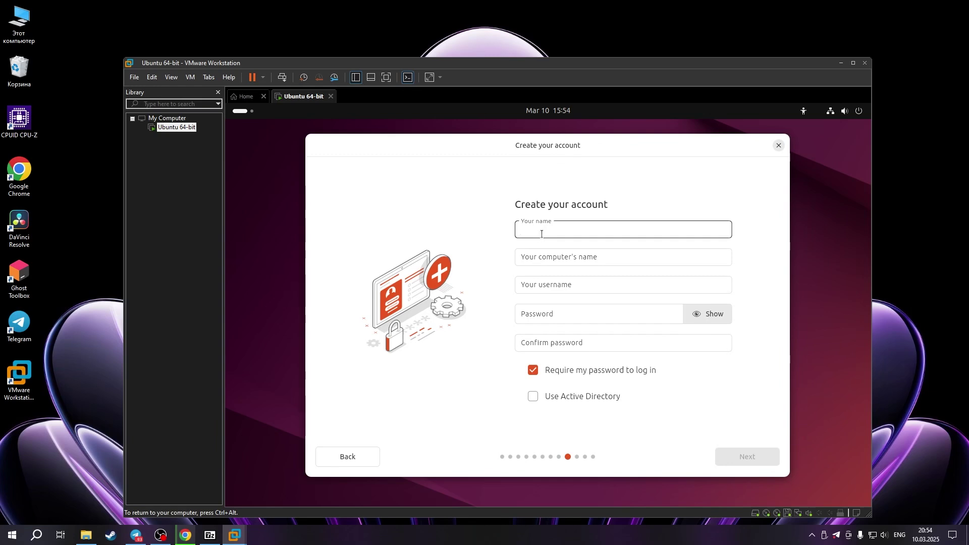
type("Men")
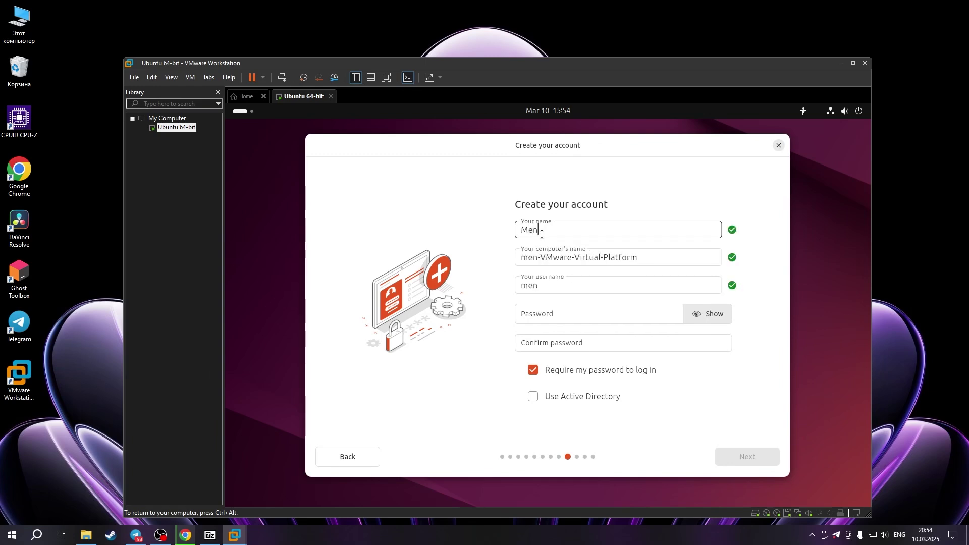
type("ingkompyu")
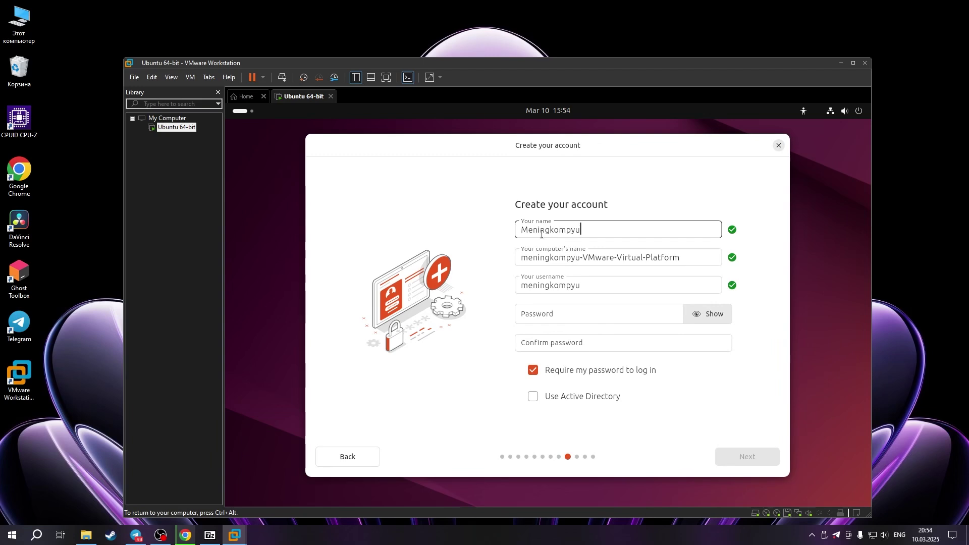
type("terim")
left_click(560, 315)
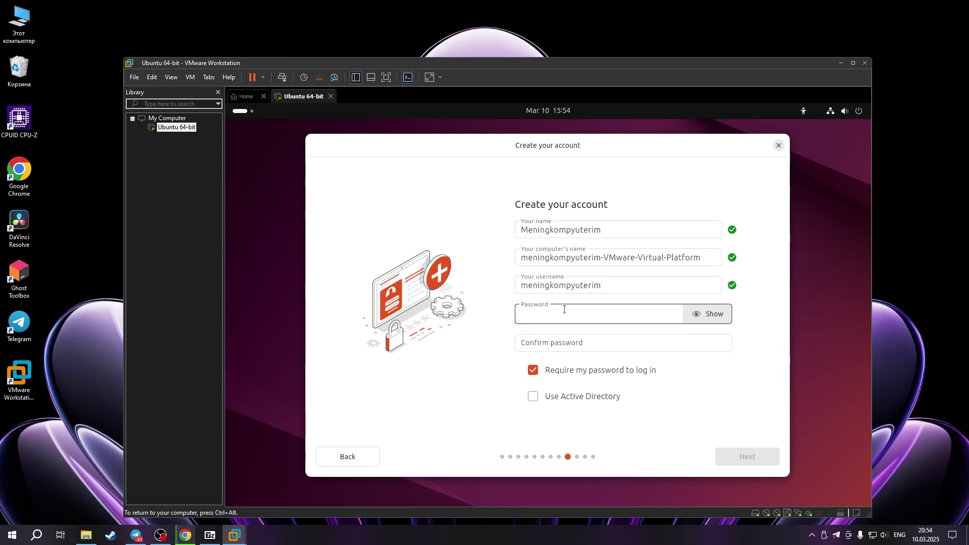
type("12")
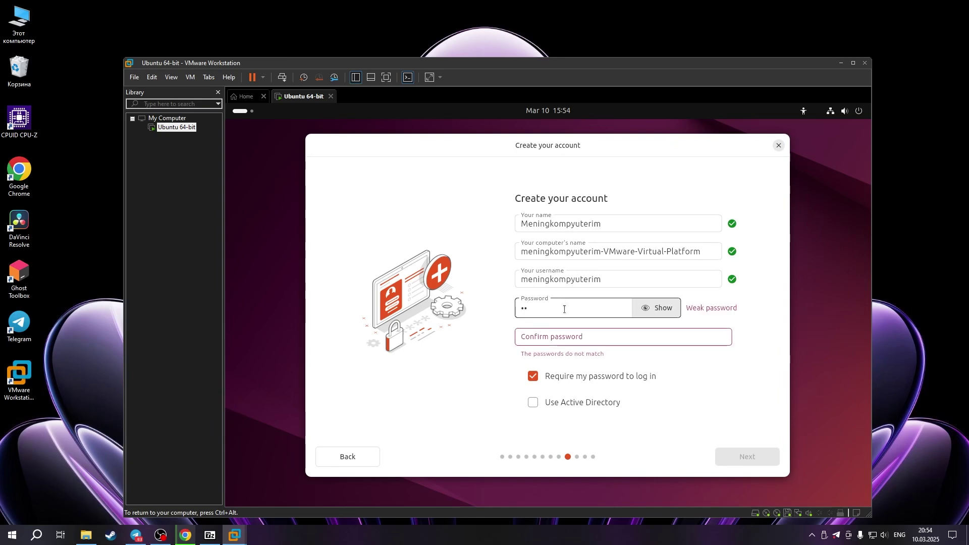
type("34")
left_click(558, 339)
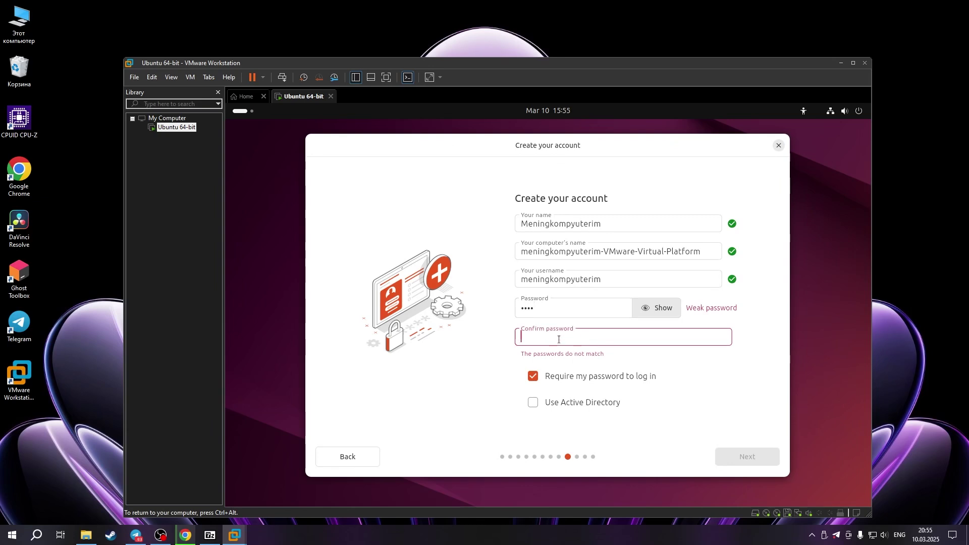
type("1234")
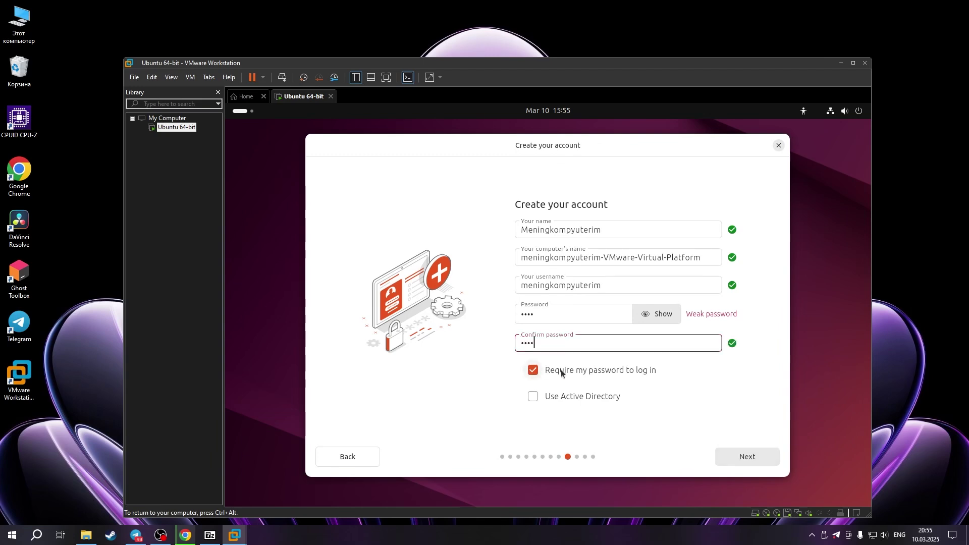
Confirm the review and start installing Ubuntu 24.10, showing the installation log
left_click(748, 458)
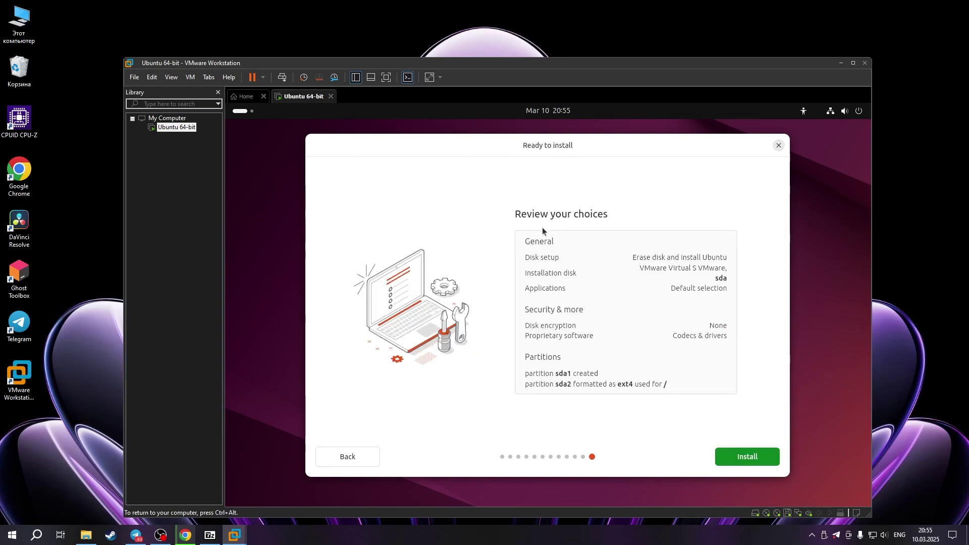
left_click(738, 457)
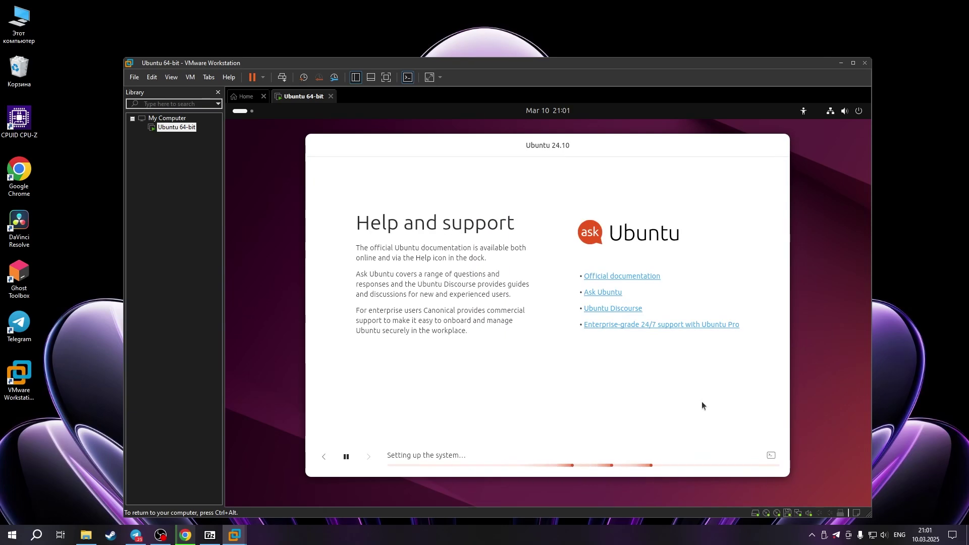
left_click(771, 455)
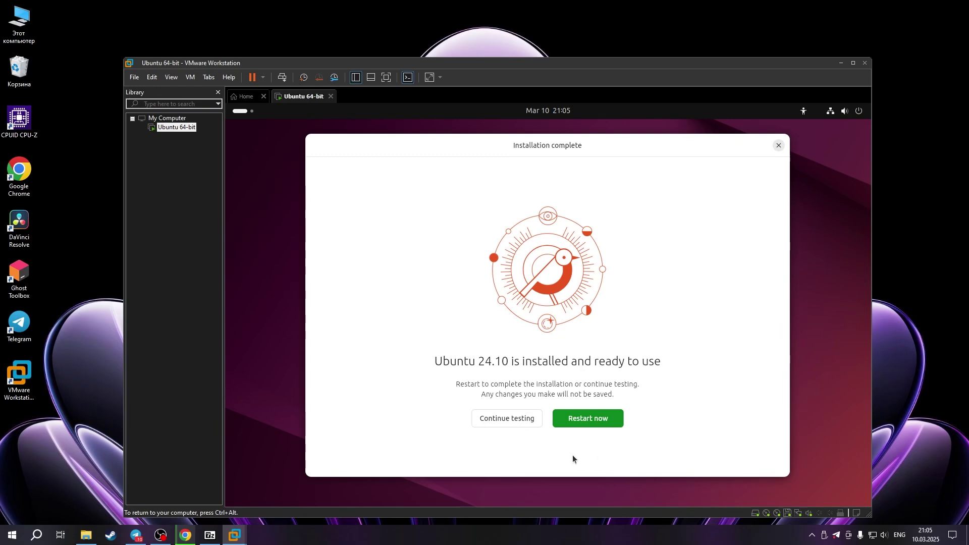
Restart the VM into the new system and sign in to the new account with its password
left_click(583, 419)
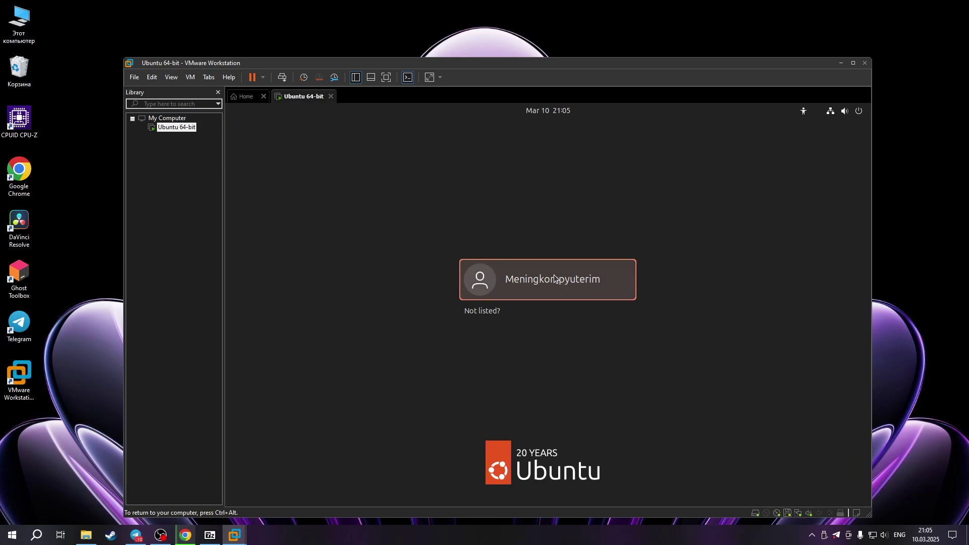
left_click(522, 282)
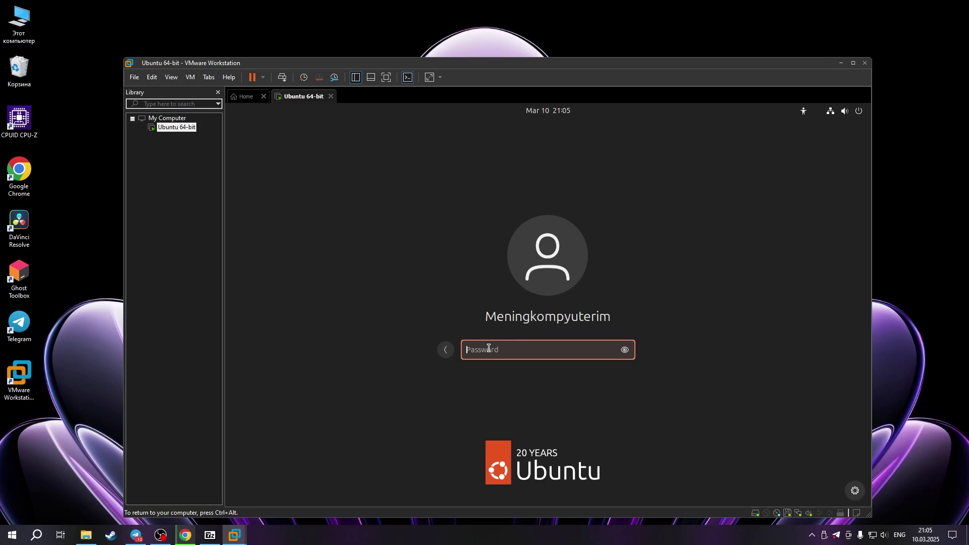
type("****")
key("Return")
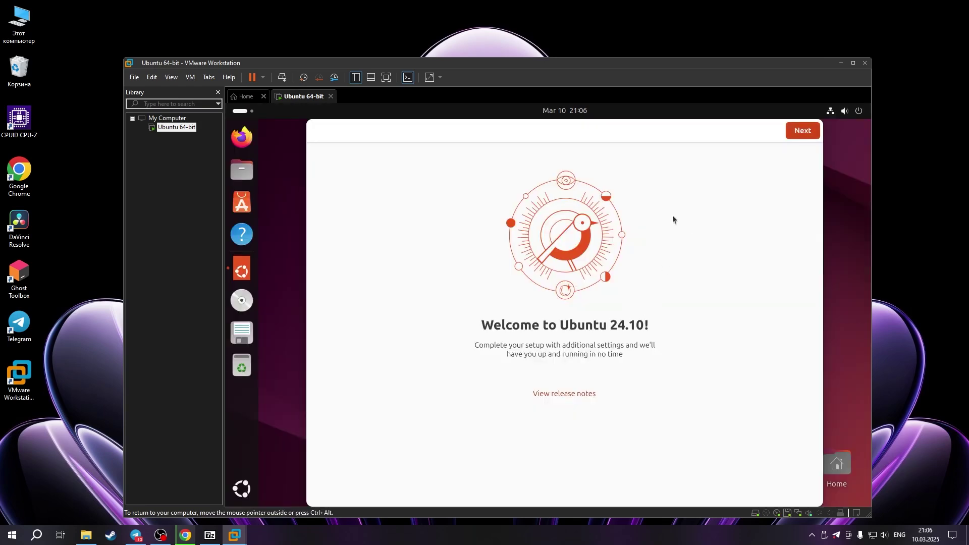
Step through the Welcome screens choosing 'No, don't share system data', then Finish
left_click(801, 131)
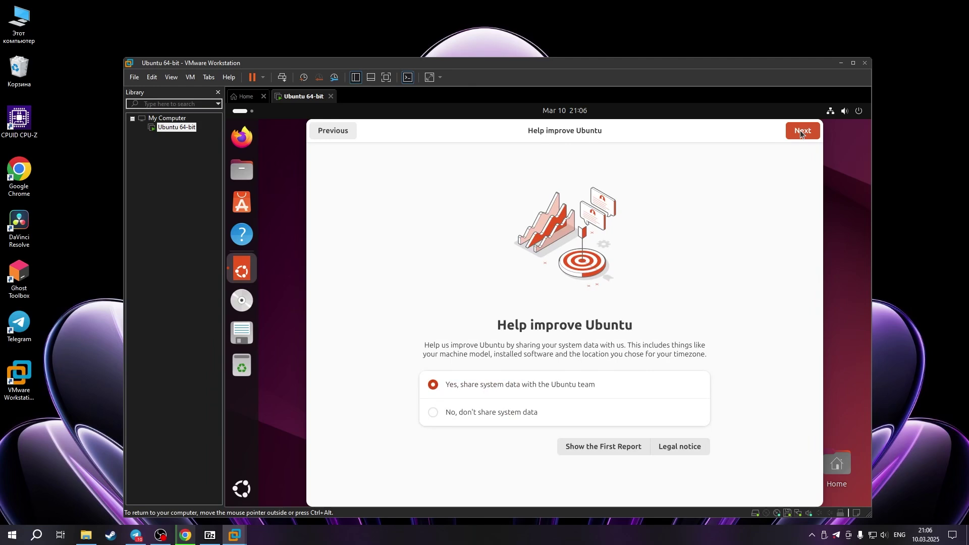
left_click(492, 413)
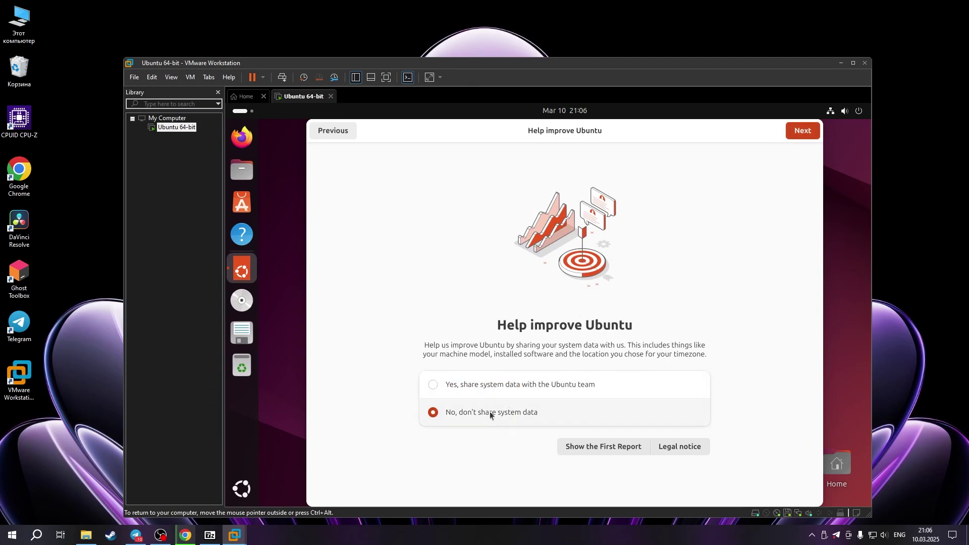
left_click(802, 132)
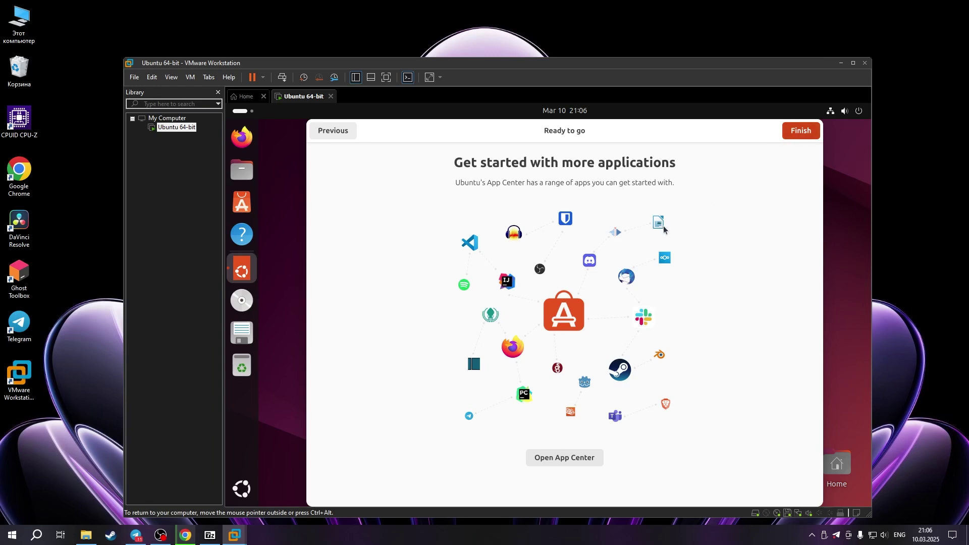
left_click(800, 134)
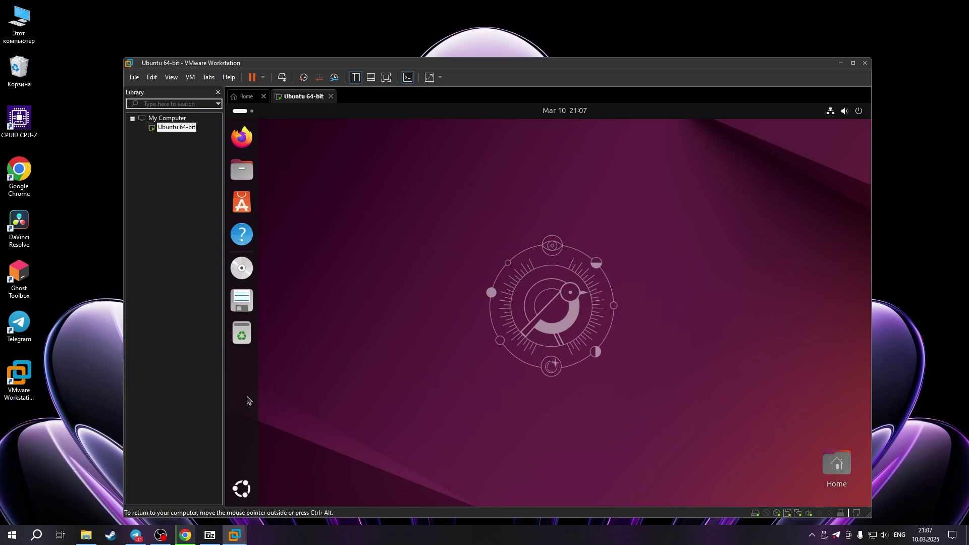
Open App Center from the all-applications overview
left_click(242, 489)
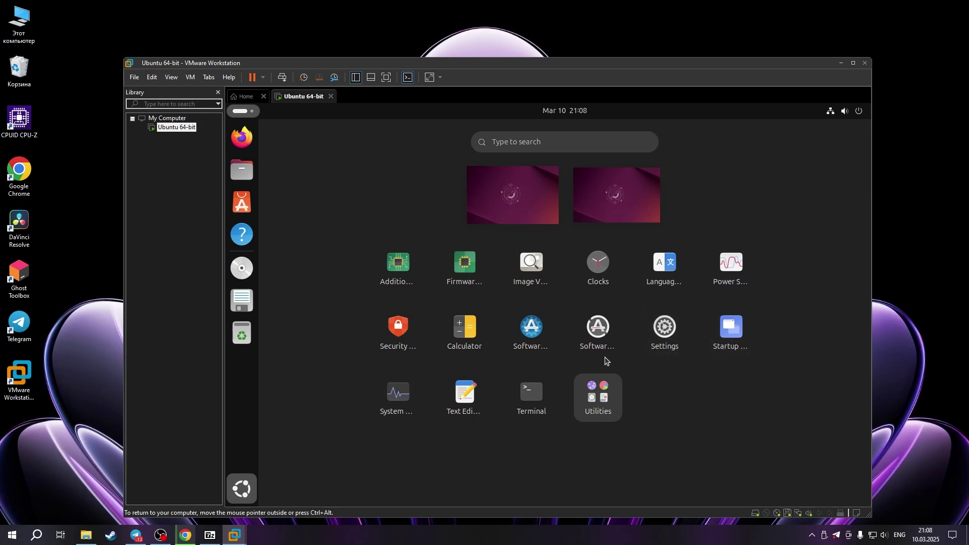
left_click(250, 204)
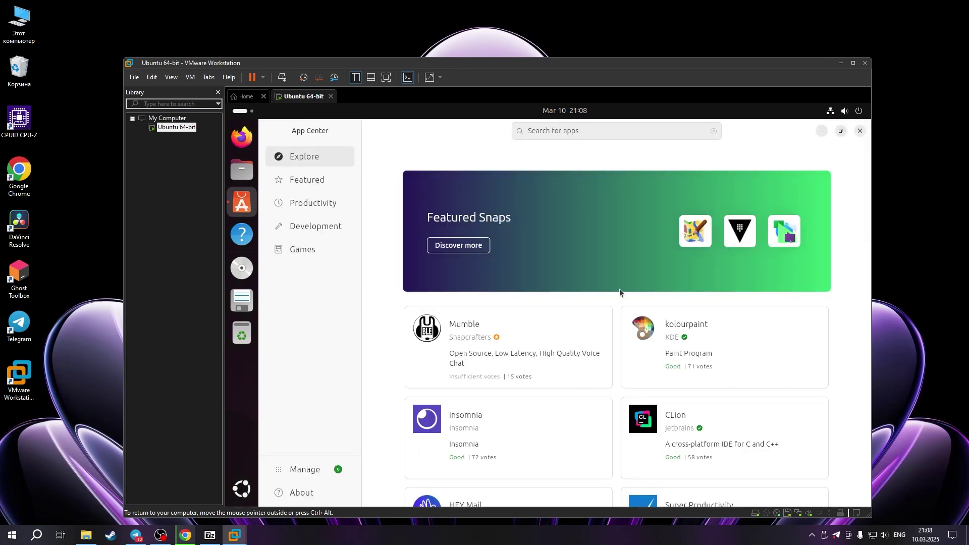
scroll(754, 291, "down", 4)
scroll(505, 328, "down", 2)
scroll(563, 309, "up", 4)
Search App Center for 'tele' and open Telegram's app page
left_click(543, 139)
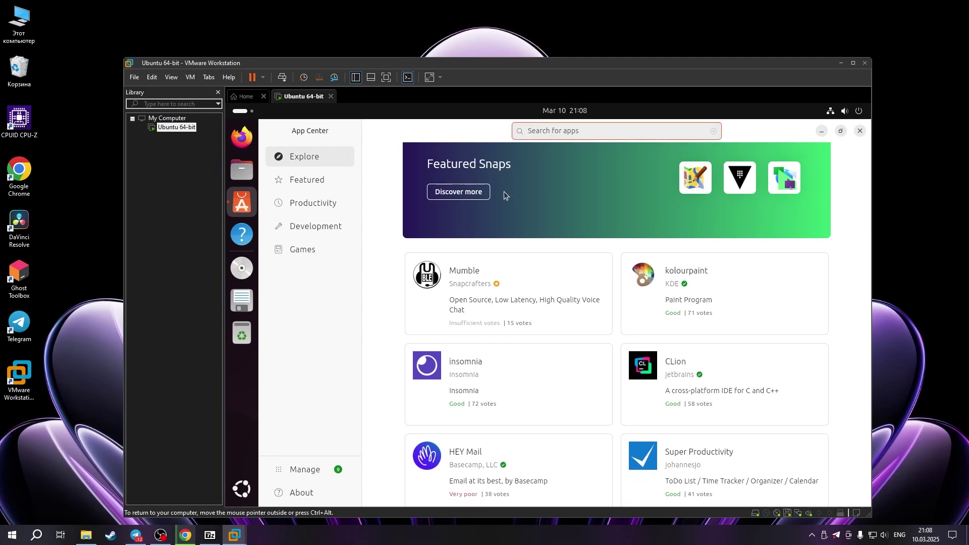
type("tele")
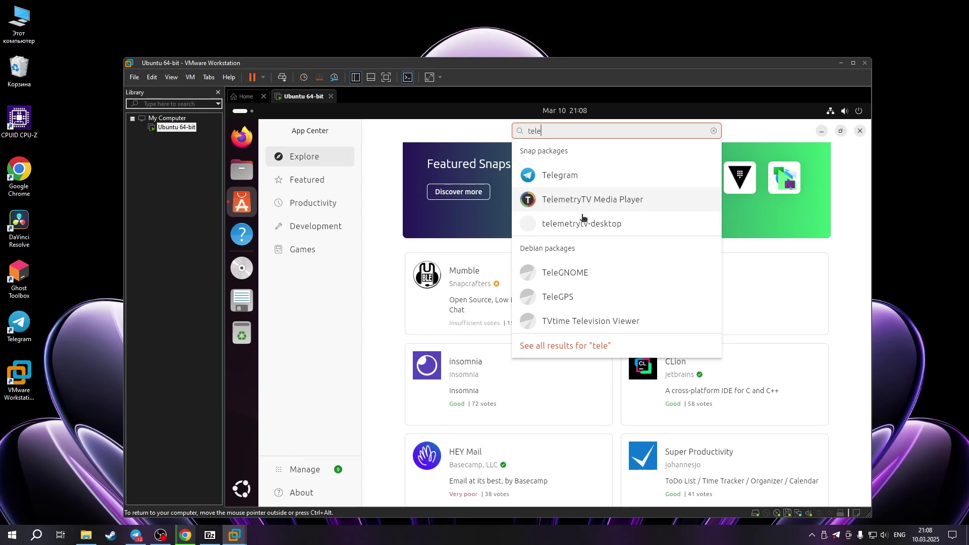
left_click(571, 181)
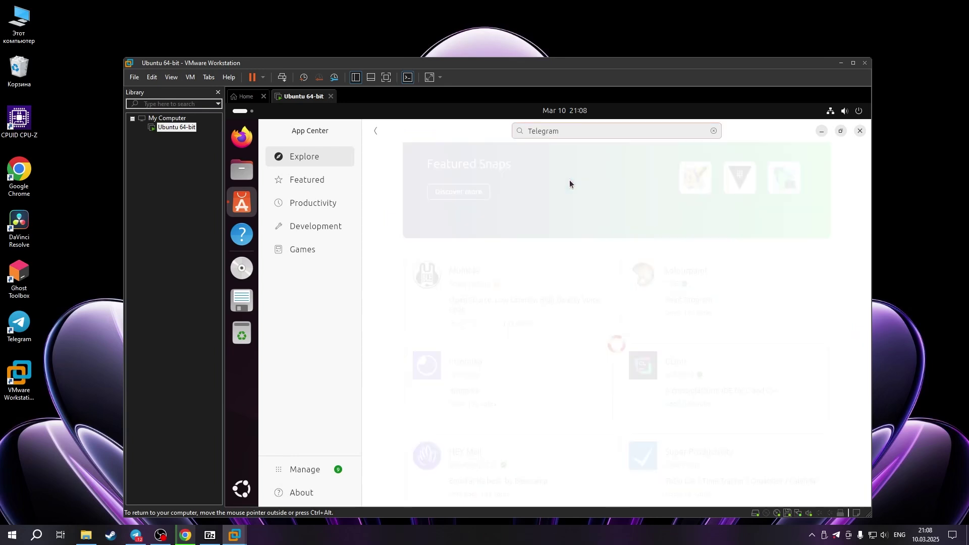
Install Telegram, authenticating with the account password
left_click(599, 245)
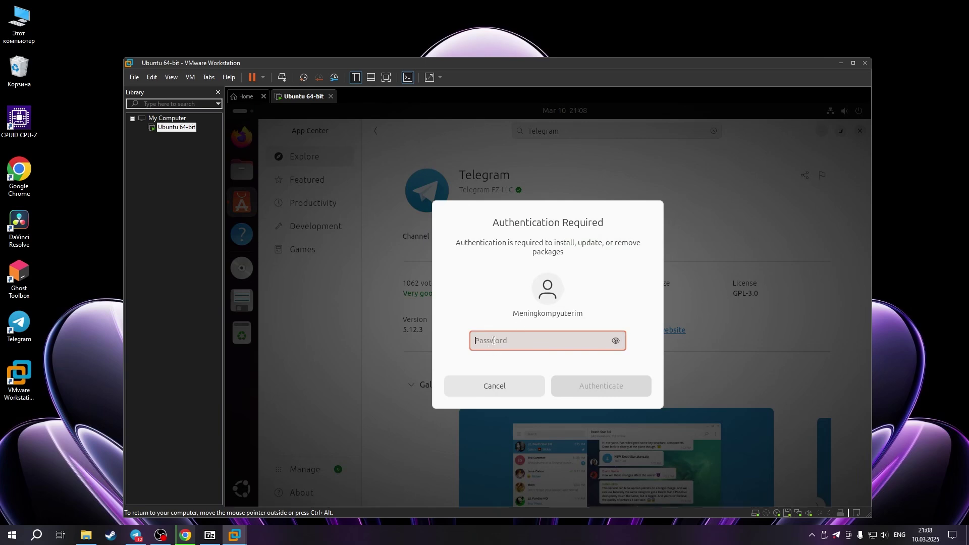
type("****")
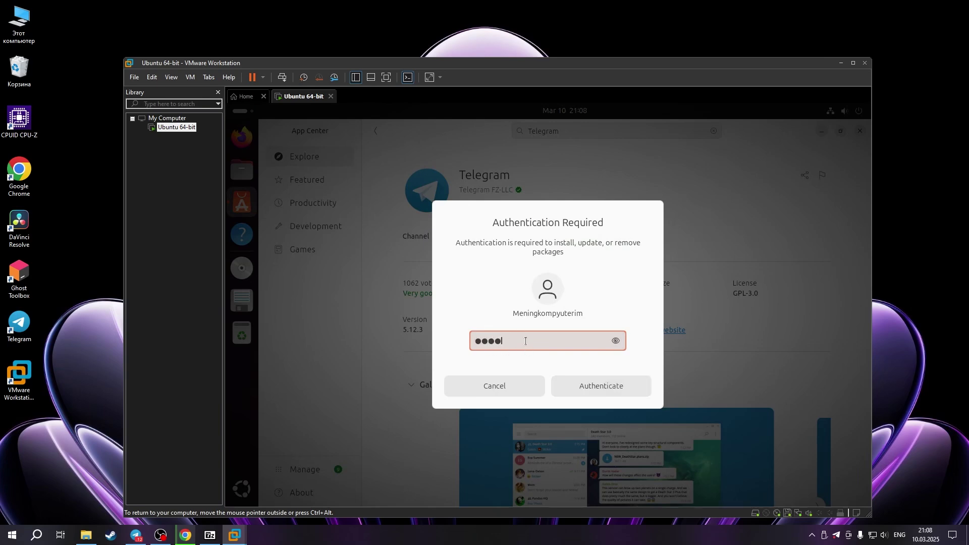
left_click(590, 387)
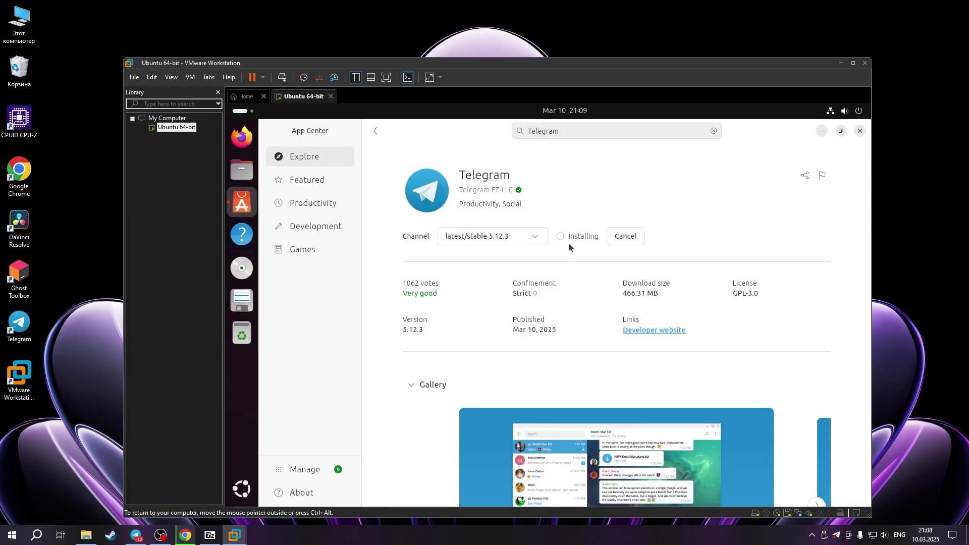
After the install finishes, launch the newly installed Telegram from App Center
scroll(538, 275, "down", 5)
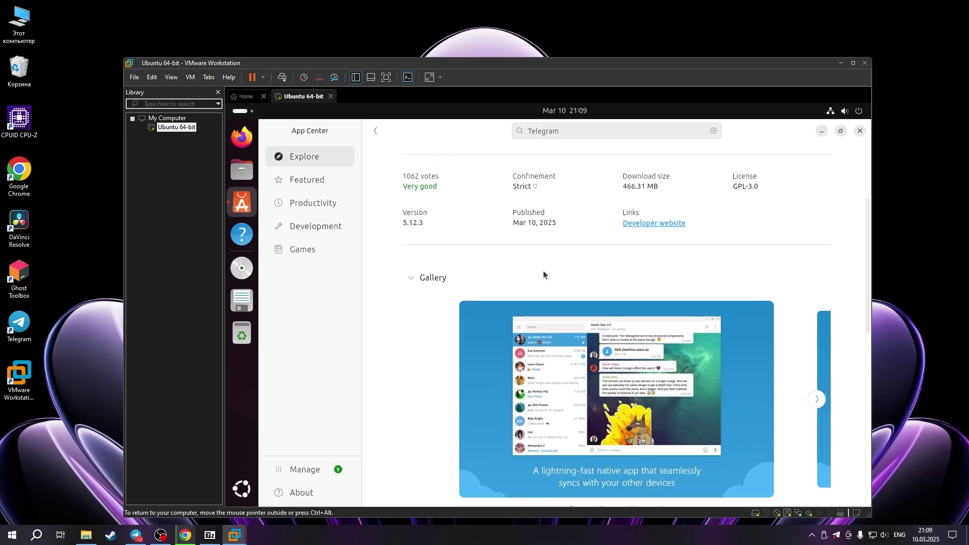
scroll(541, 388, "down", 5)
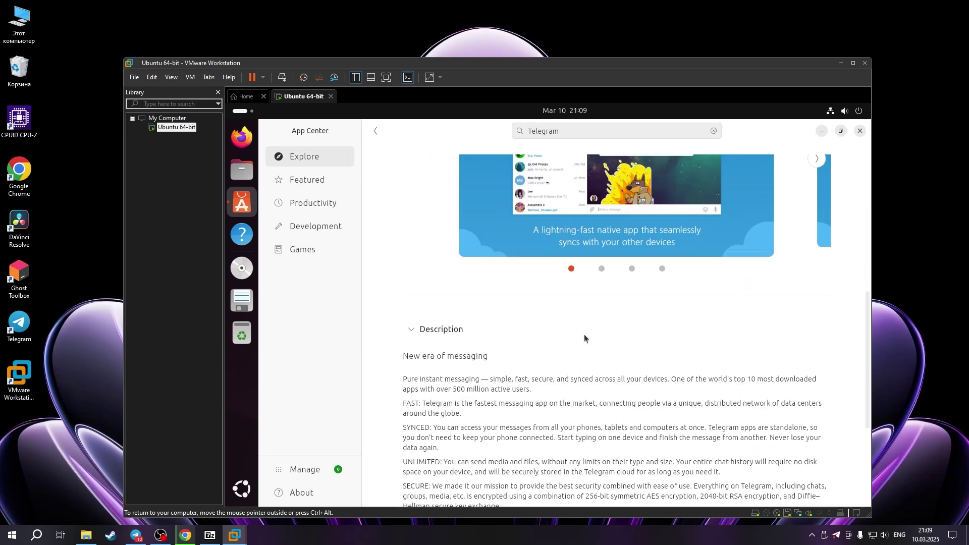
scroll(574, 226, "up", 8)
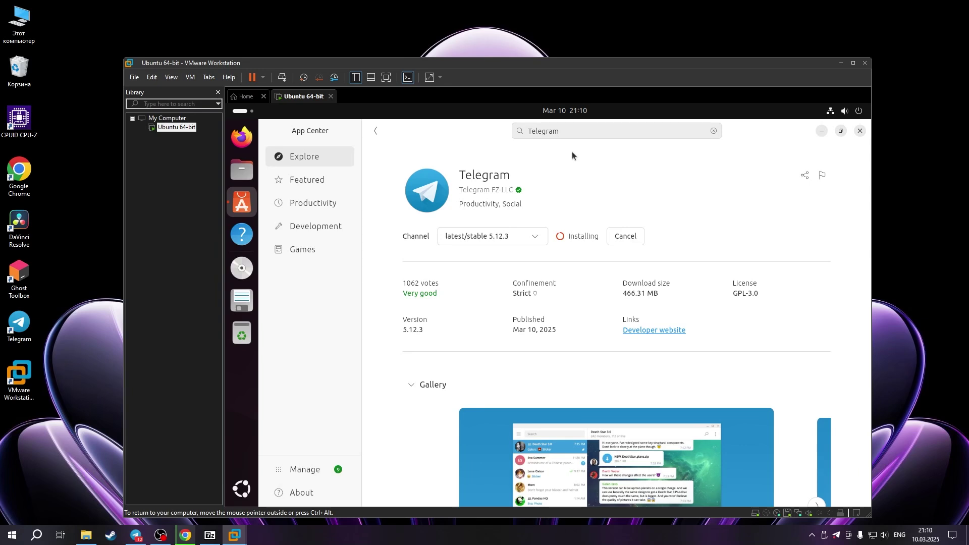
left_click(566, 135)
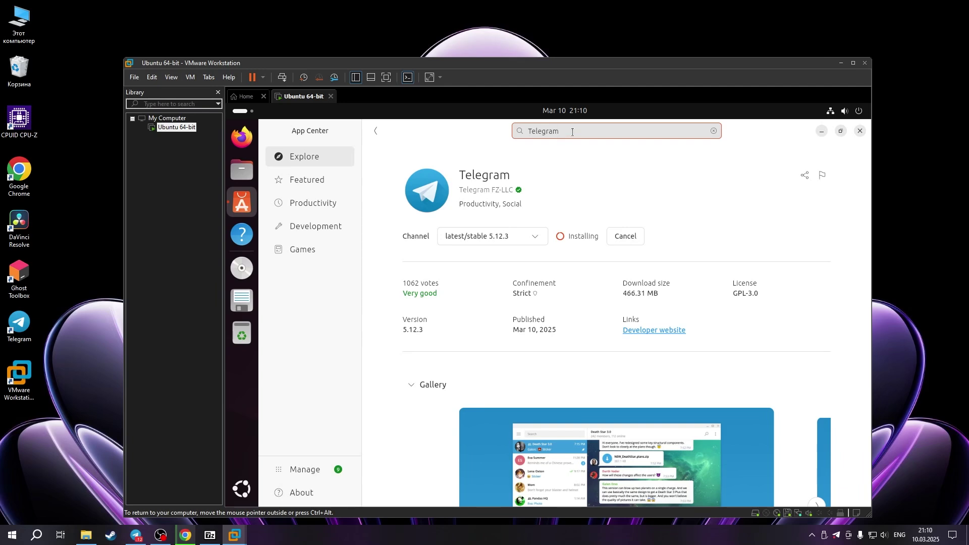
left_click_drag(565, 132, 527, 132)
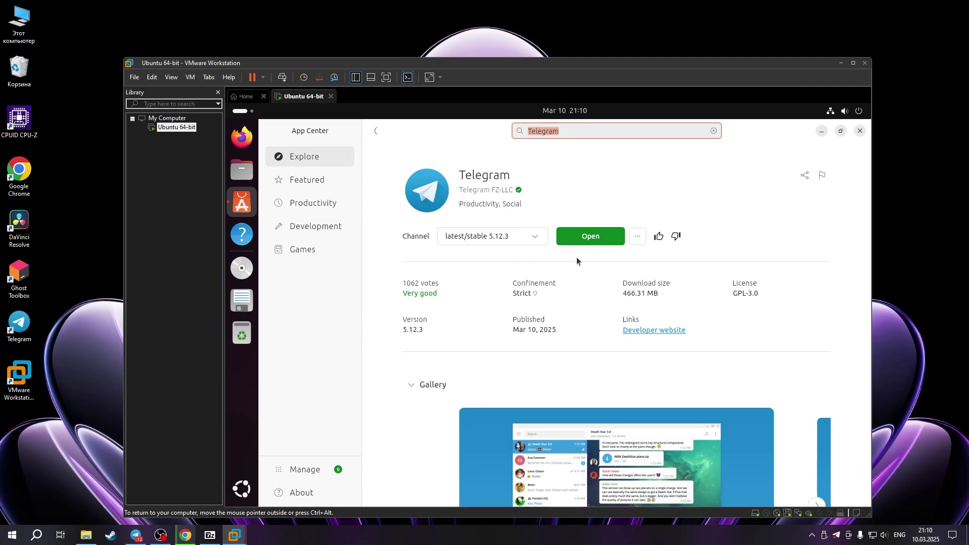
left_click(580, 242)
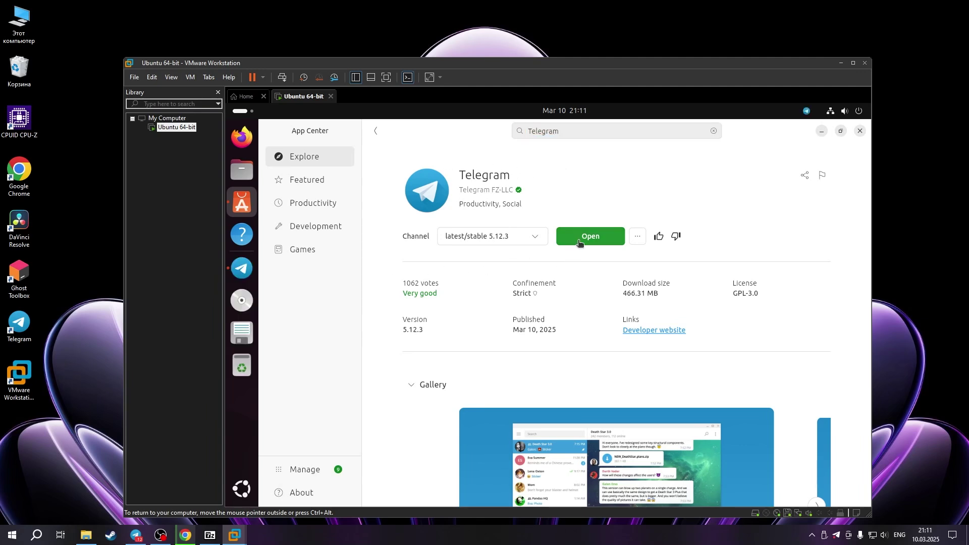
Close App Center, click Start Messaging in Telegram, close Telegram, and show all installed apps
left_click(859, 132)
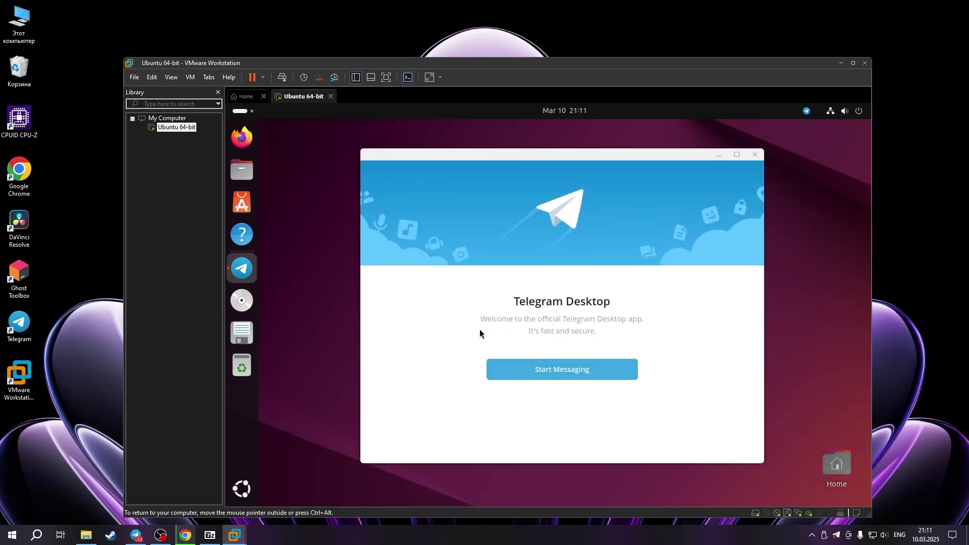
left_click(569, 376)
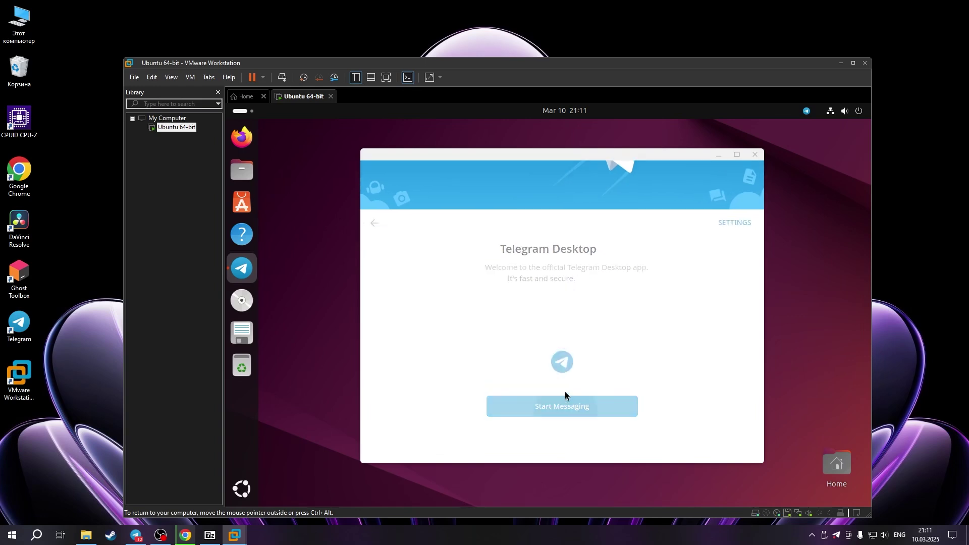
left_click(755, 155)
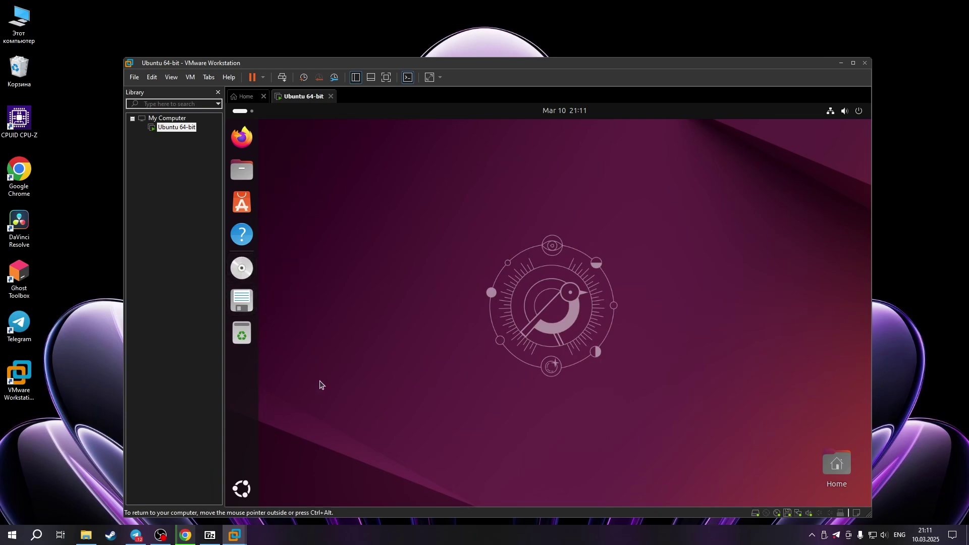
left_click(243, 489)
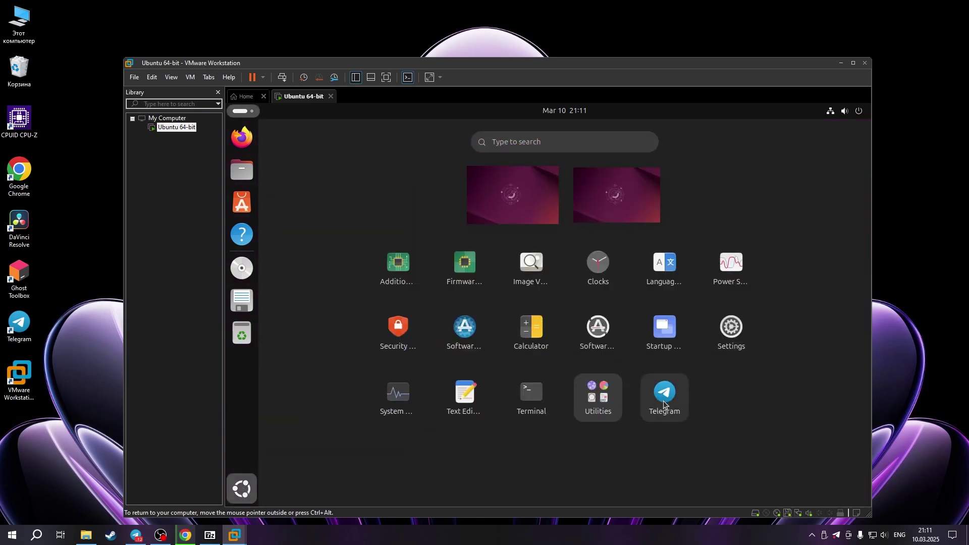
Launch Telegram from the app list, pin it to the dock, dismiss the notification, and close it
left_click(665, 399)
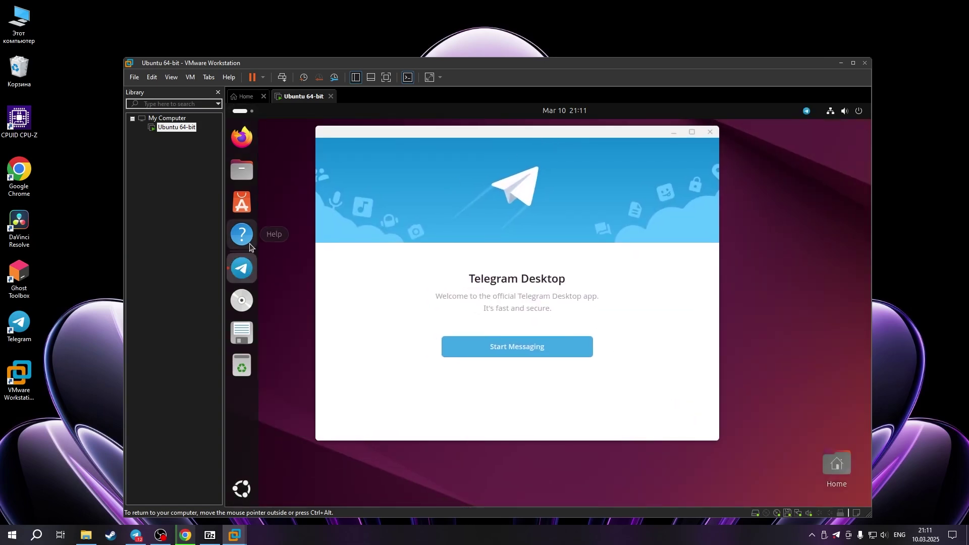
right_click(244, 271)
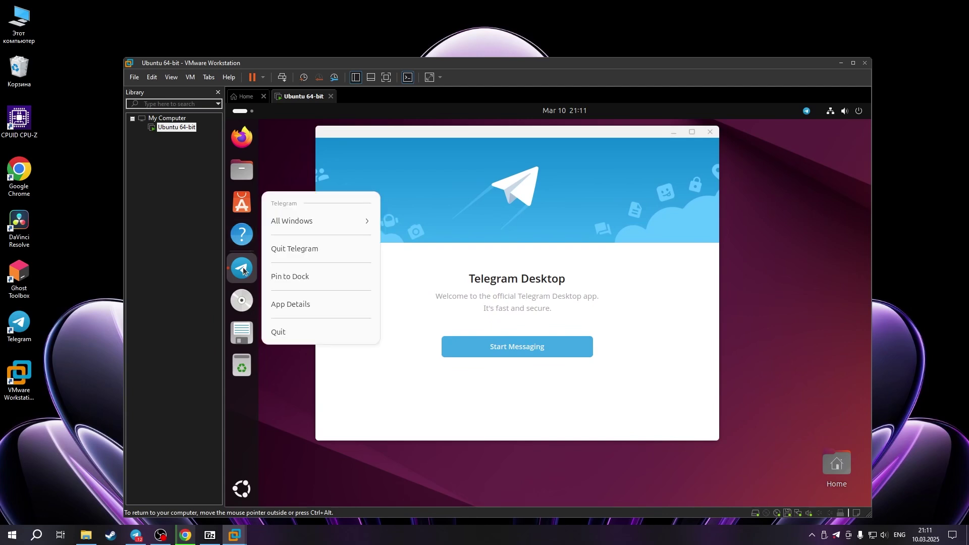
left_click(269, 277)
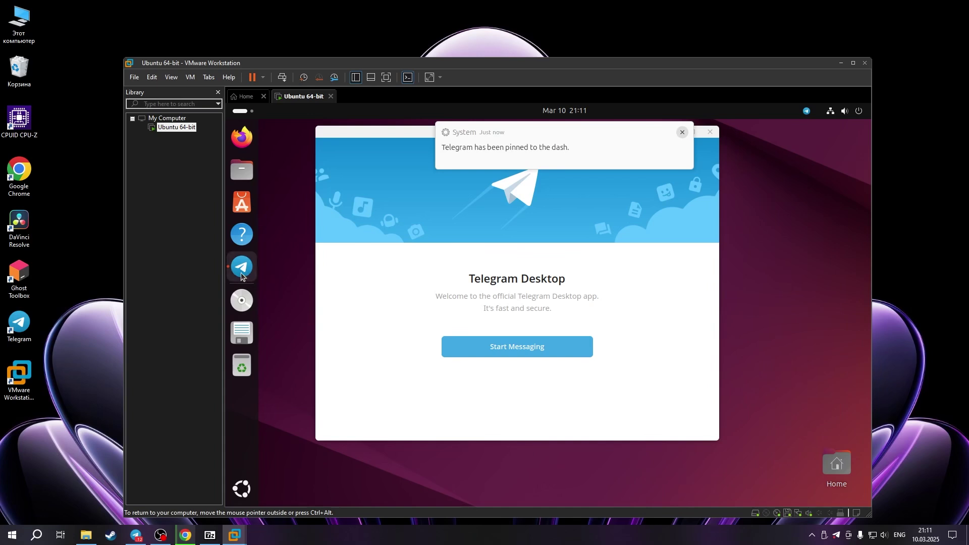
mouse_move(674, 148)
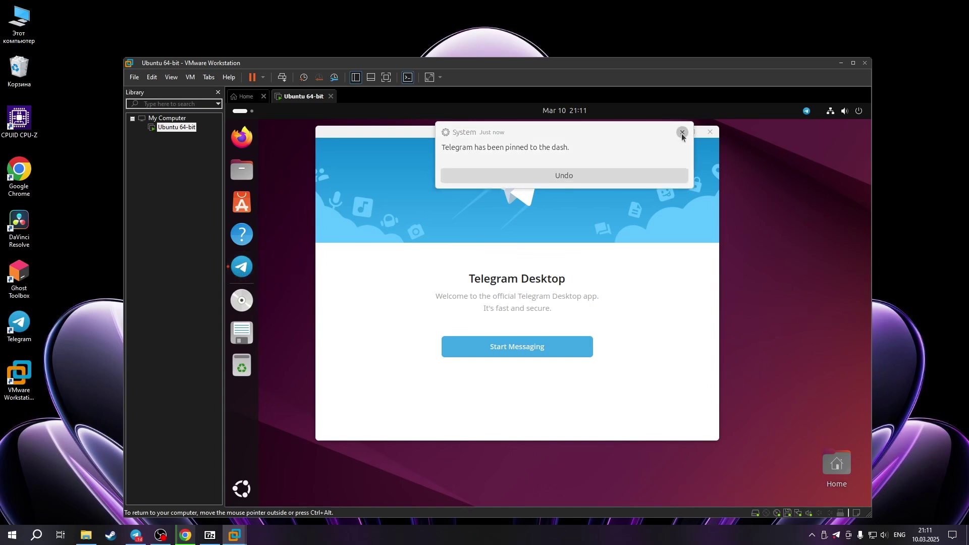
left_click(682, 133)
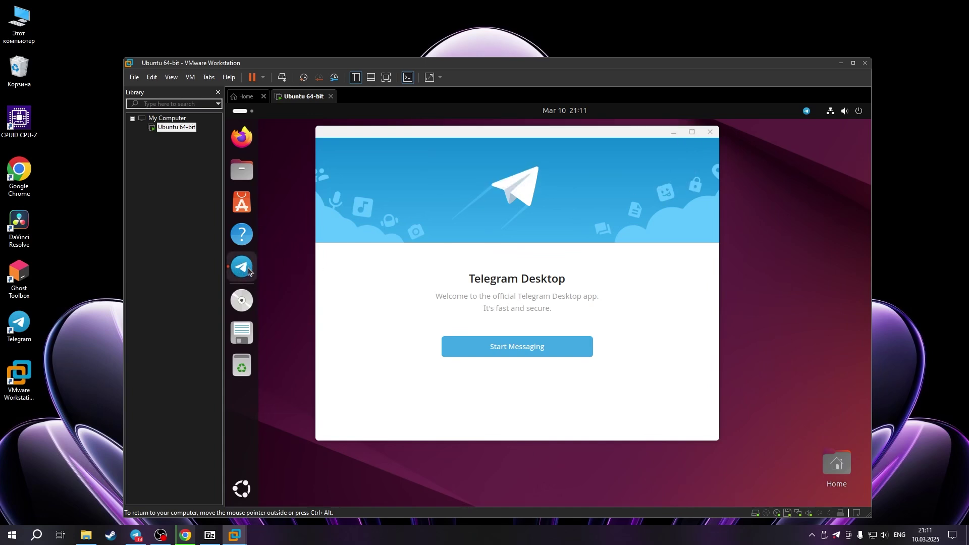
left_click(710, 131)
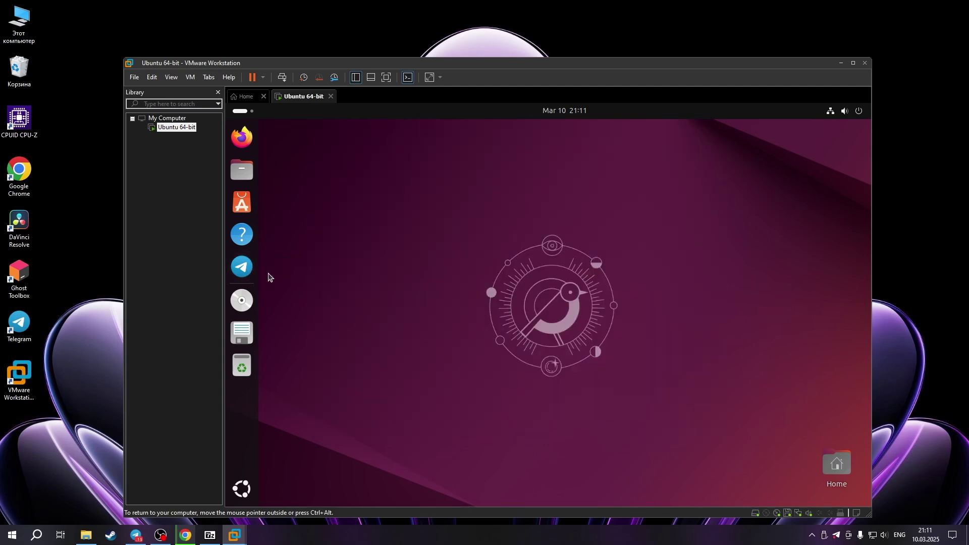
Check Telegram launches from its dock pin, then minimize the VMware Workstation window
left_click(243, 274)
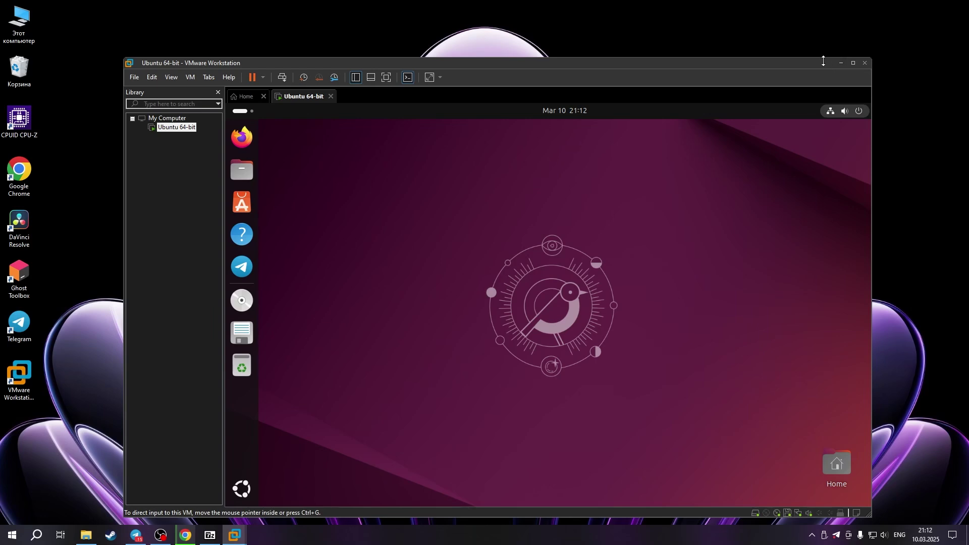
left_click(840, 62)
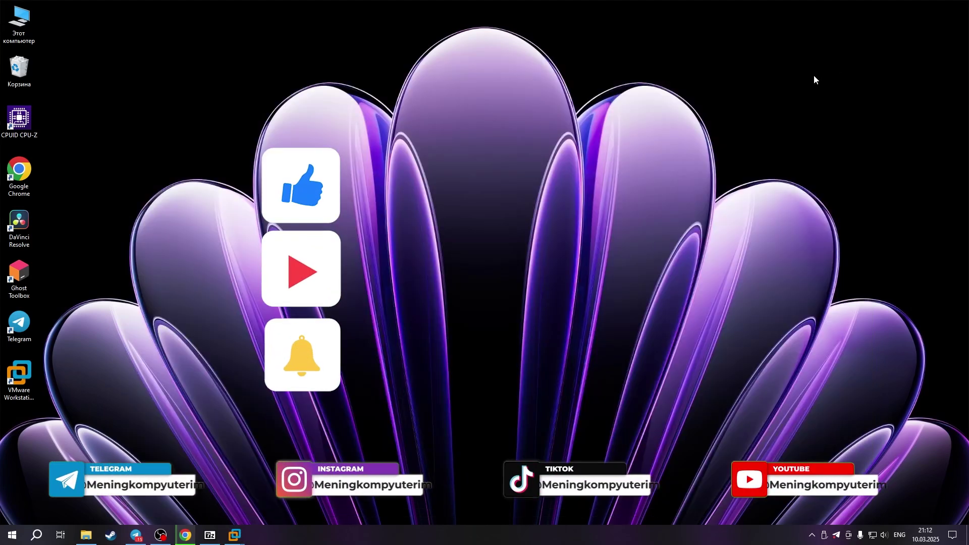